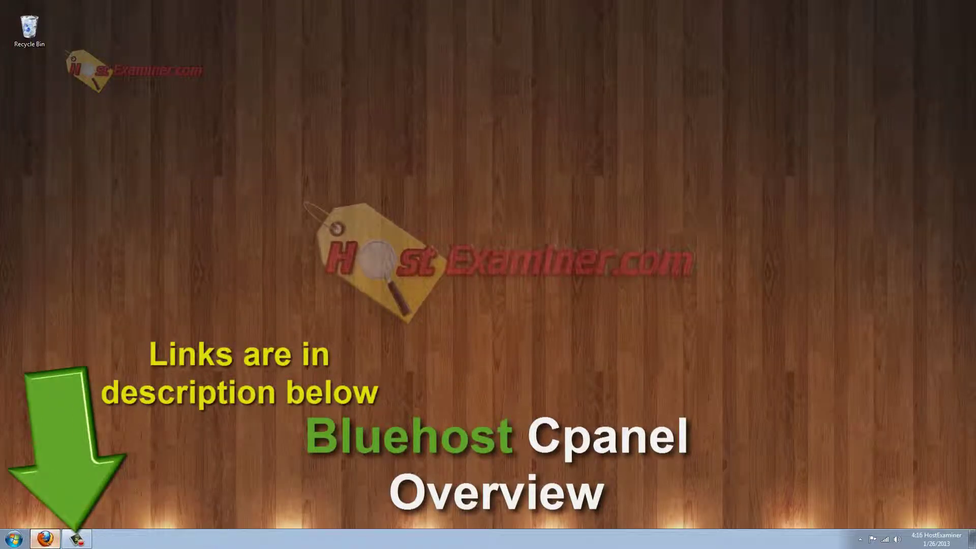
# Launch Firefox from the taskbar so the cPanel login page shows.
pyautogui.click(44, 538)
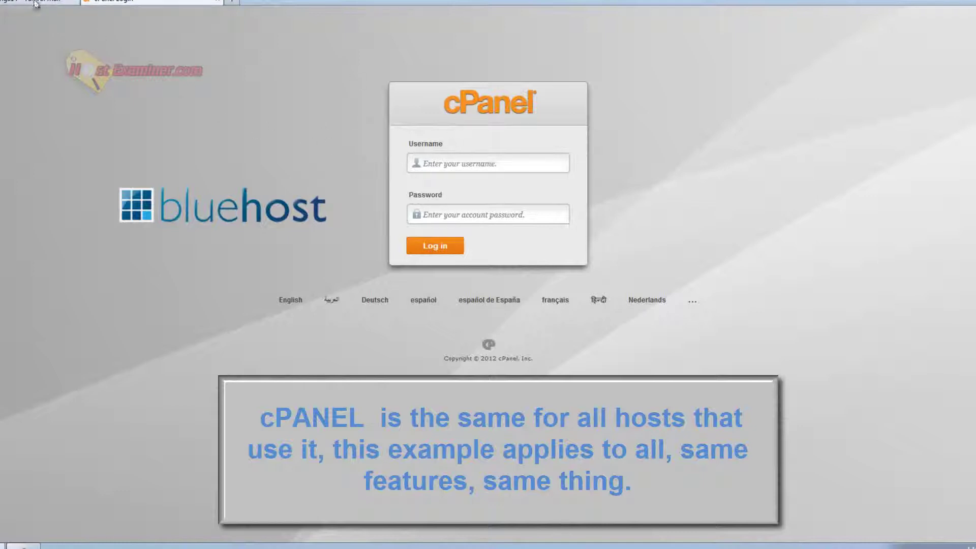
# Check the welcome email for the credentials, then log in to cPanel with the pasted password and saved username.
pyautogui.click(36, 2)
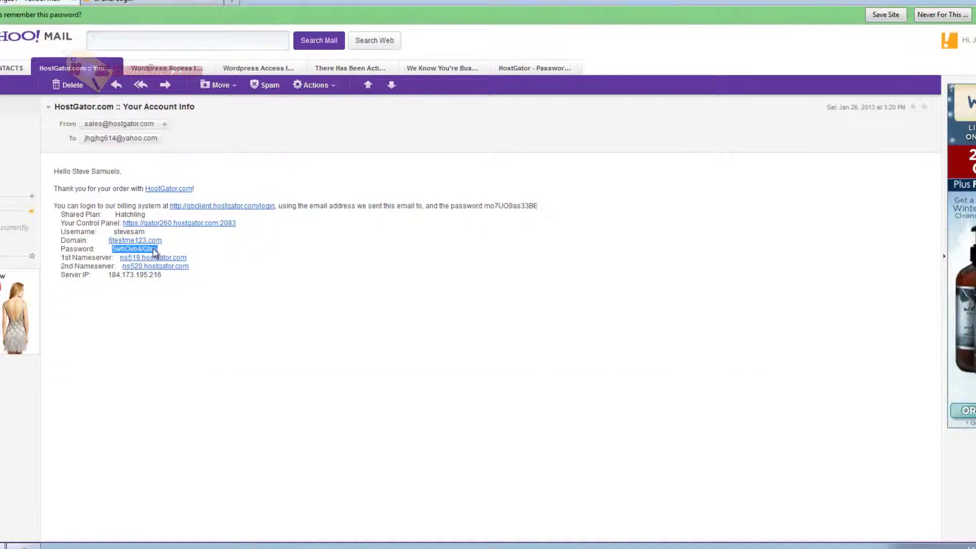
pyautogui.click(148, 2)
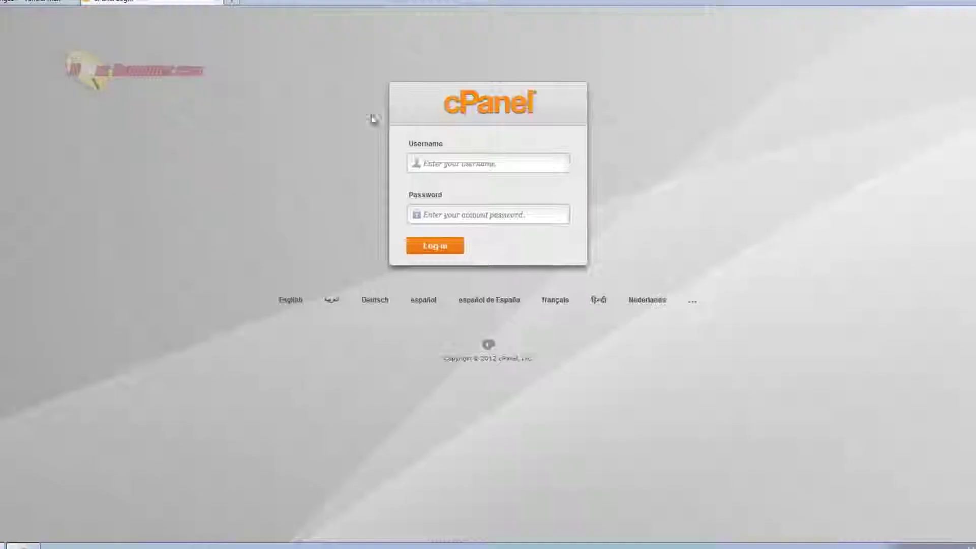
pyautogui.hotkey('ctrl', 'v')
pyautogui.click(468, 161)
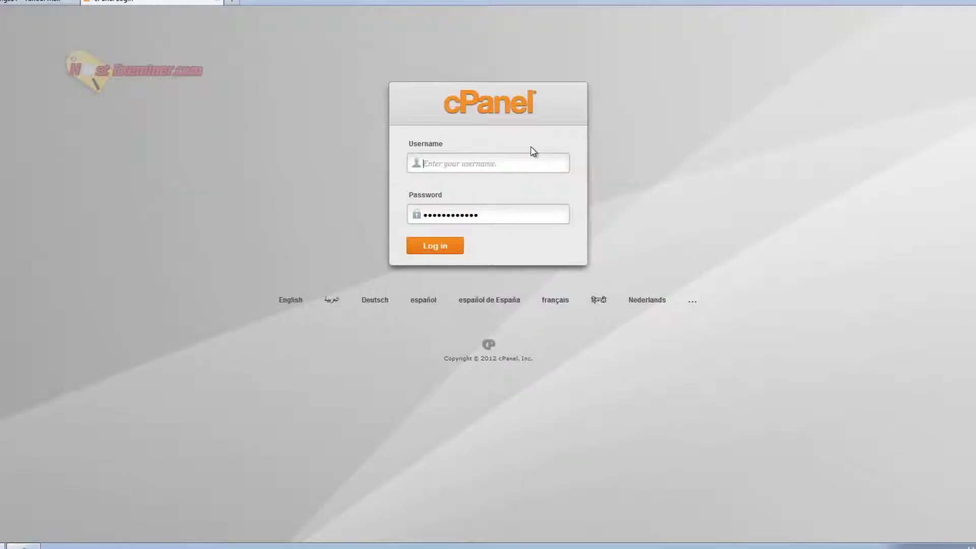
pyautogui.write('st')
pyautogui.click(523, 180)
pyautogui.click(437, 248)
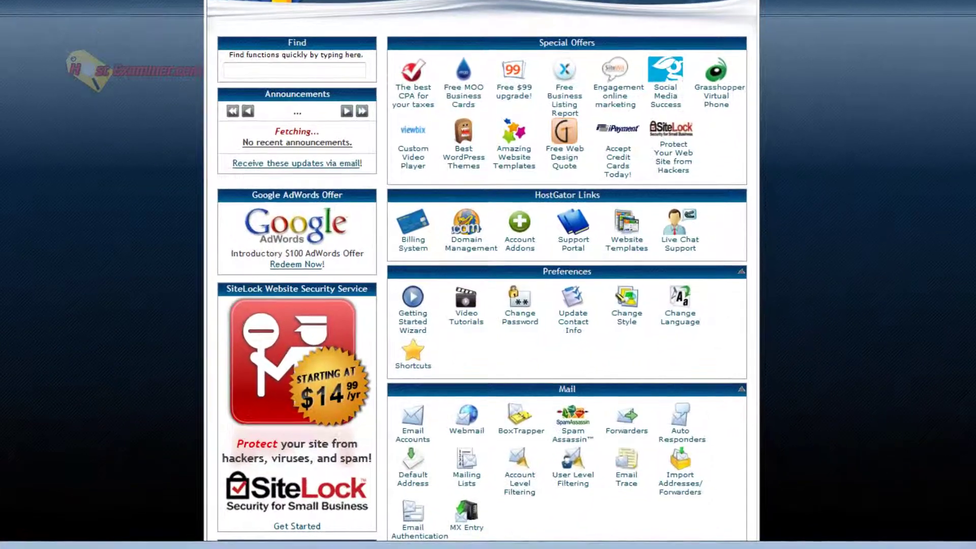
pyautogui.scroll(-1, 488, 274)
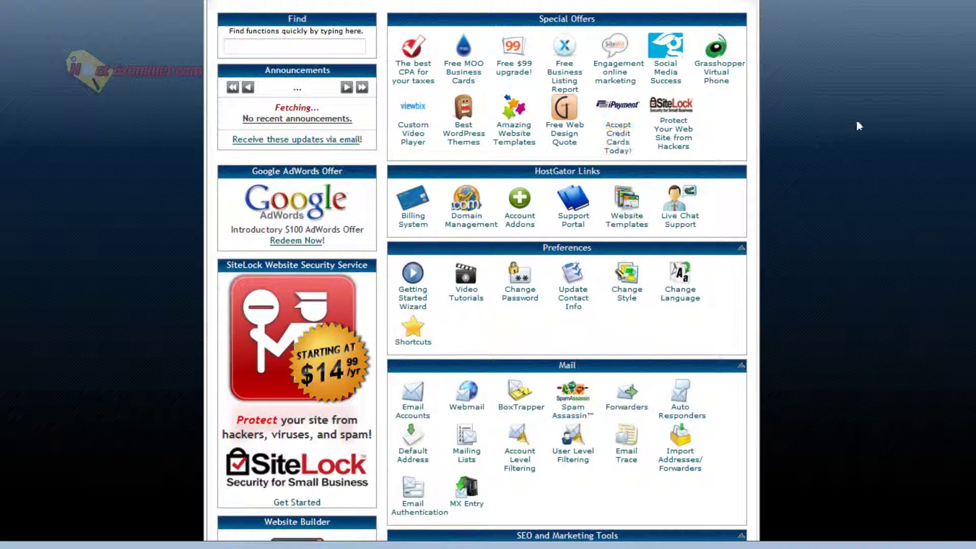
pyautogui.scroll(-3, 889, 124)
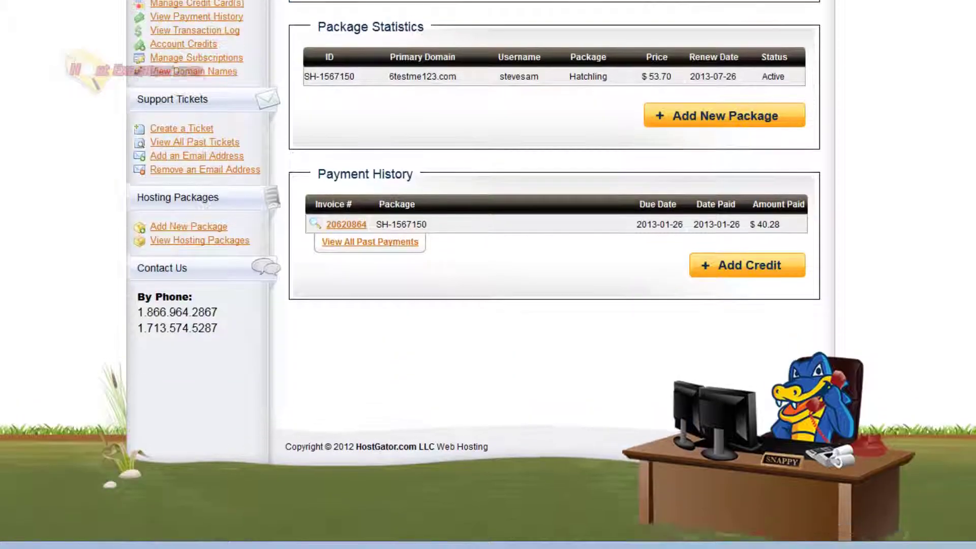
pyautogui.scroll(4, 225, 380)
pyautogui.scroll(1, 225, 380)
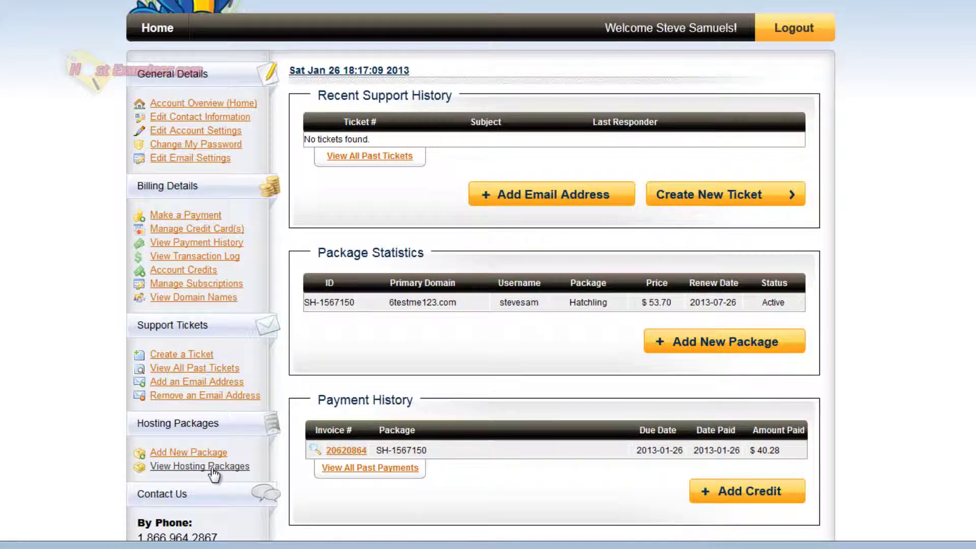
pyautogui.scroll(-1, 214, 474)
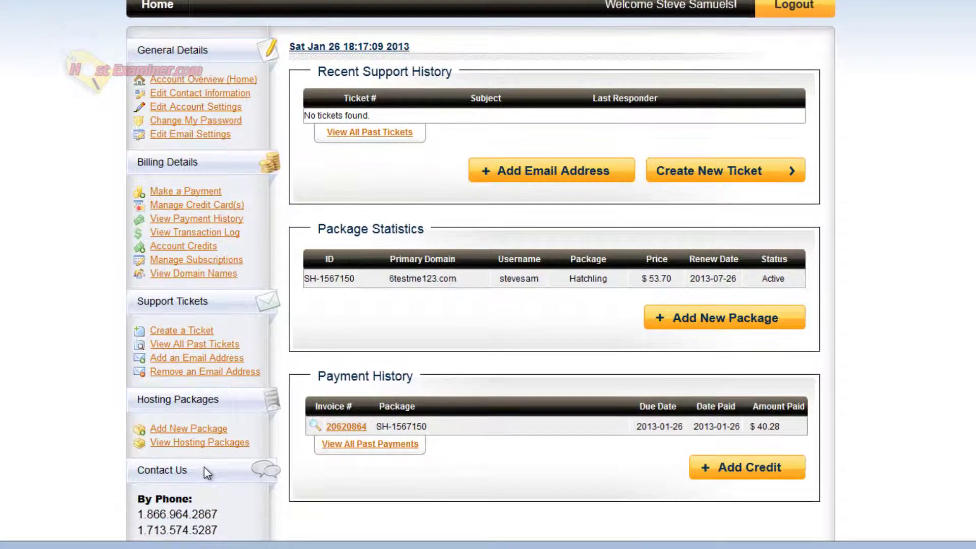
pyautogui.click(221, 442)
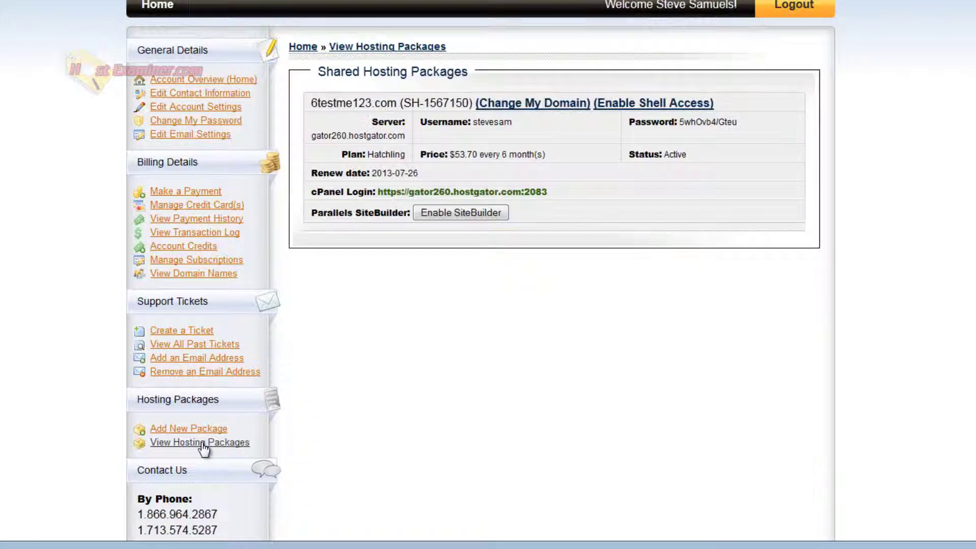
pyautogui.scroll(1, 374, 195)
pyautogui.moveTo(374, 195); pyautogui.dragTo(462, 198)
pyautogui.click(462, 198)
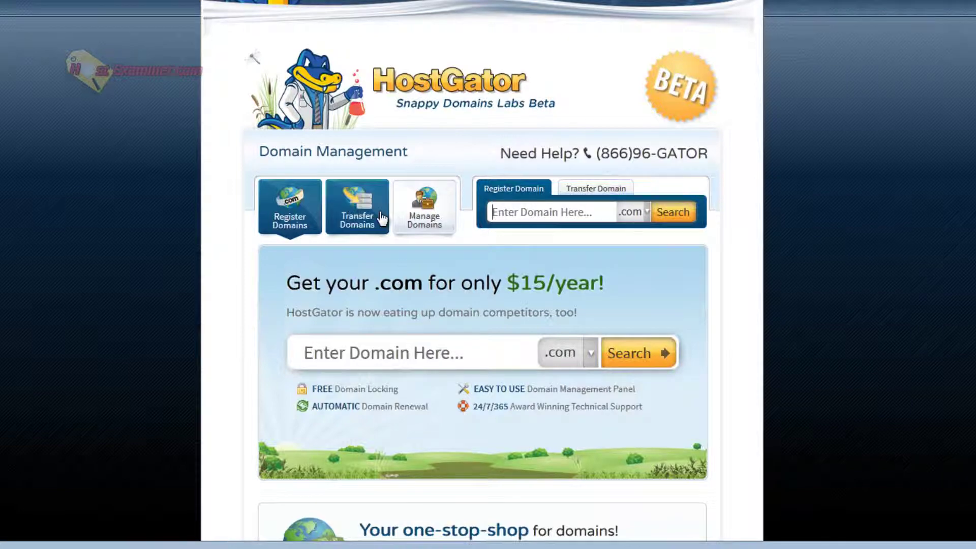
pyautogui.click(356, 206)
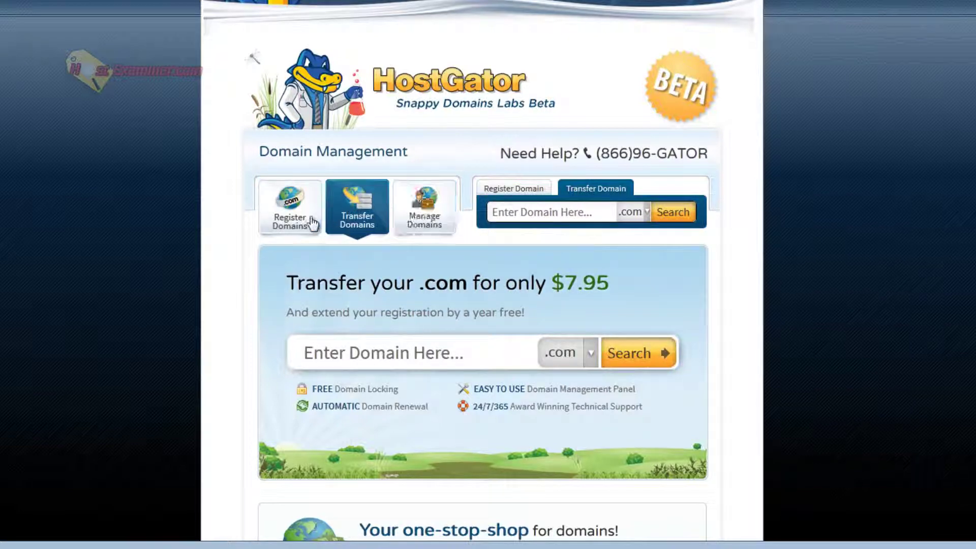
pyautogui.click(292, 218)
pyautogui.click(434, 219)
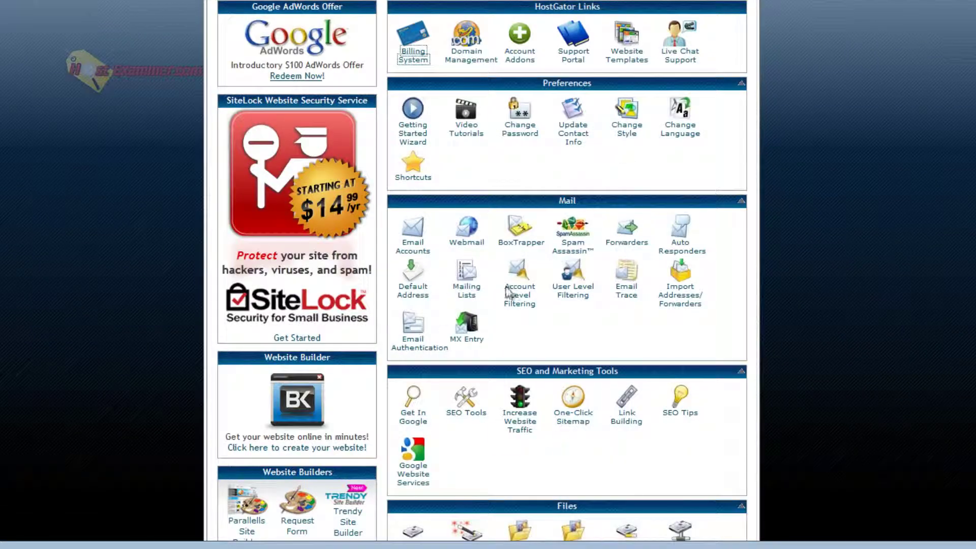
pyautogui.scroll(2, 723, 309)
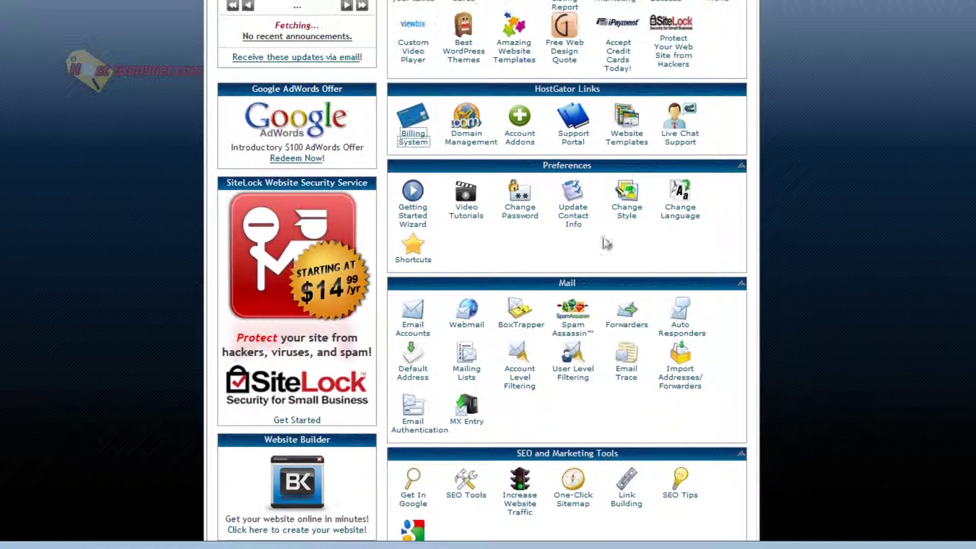
pyautogui.click(518, 142)
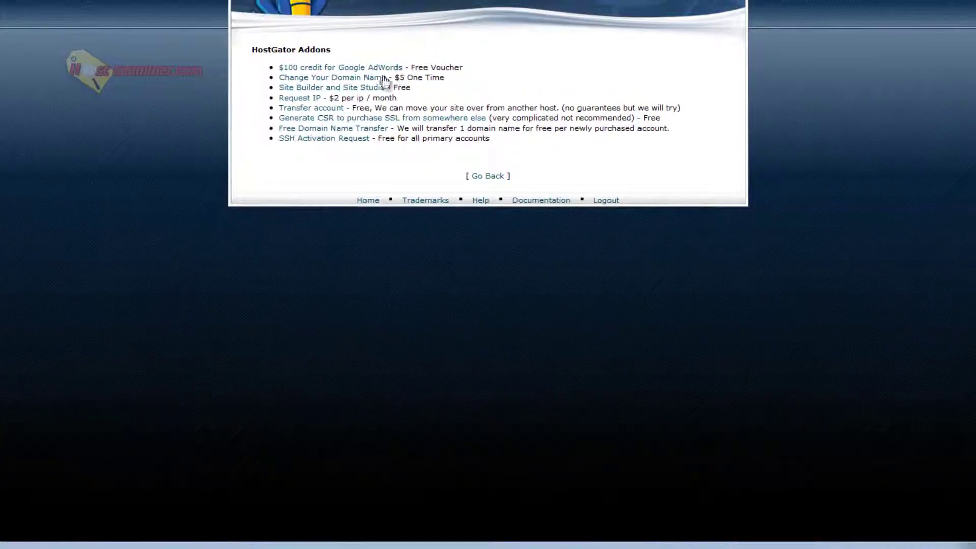
pyautogui.moveTo(445, 67); pyautogui.dragTo(320, 79)
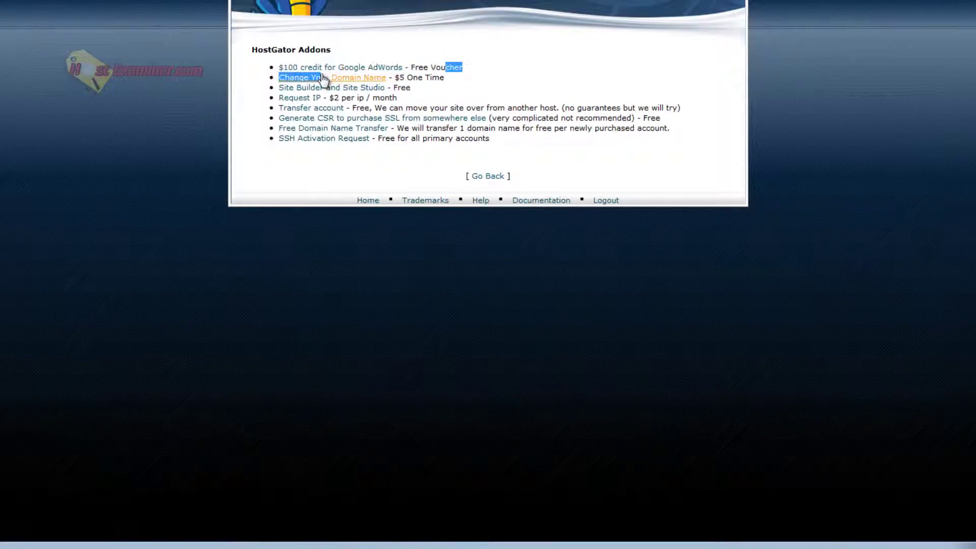
pyautogui.moveTo(397, 98); pyautogui.dragTo(264, 102)
pyautogui.click(261, 106)
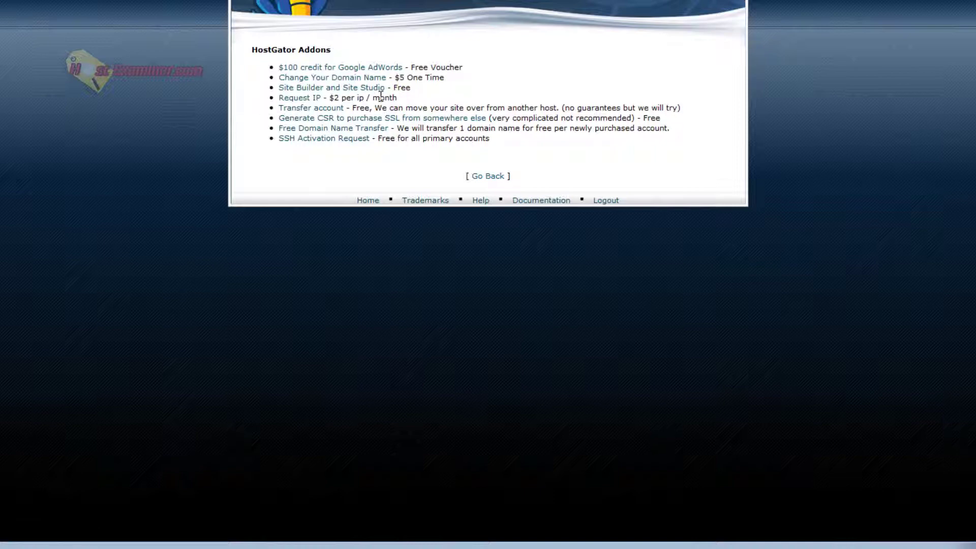
pyautogui.moveTo(376, 96); pyautogui.dragTo(255, 102)
pyautogui.click(255, 102)
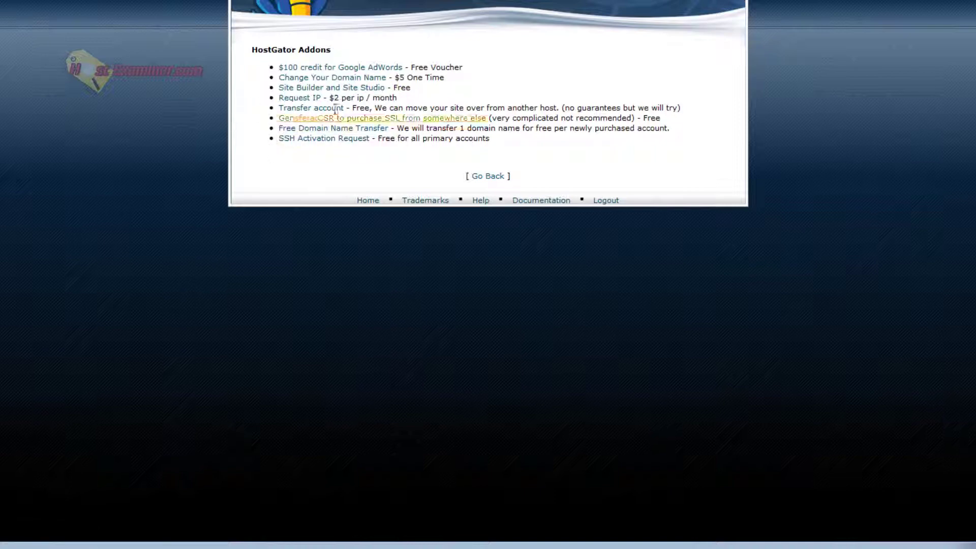
pyautogui.click(488, 175)
pyautogui.scroll(-3, 772, 341)
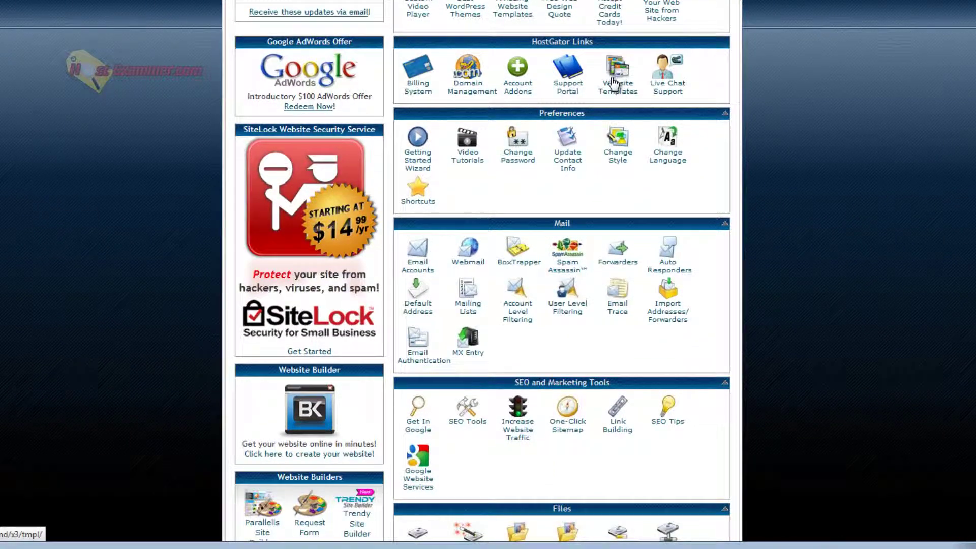
pyautogui.rightClick(614, 152)
pyautogui.press('Escape')
pyautogui.click(617, 145)
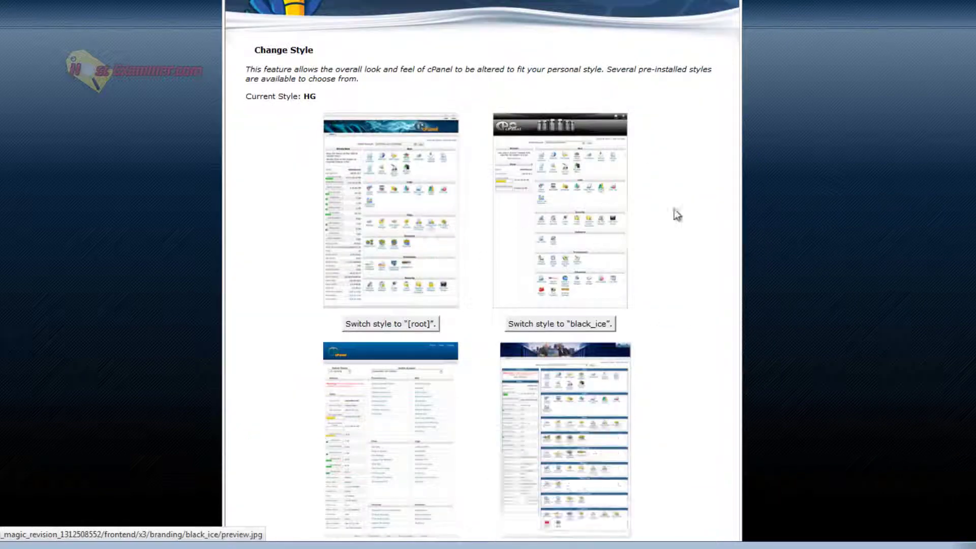
pyautogui.scroll(-6, 487, 276)
pyautogui.scroll(-6, 446, 127)
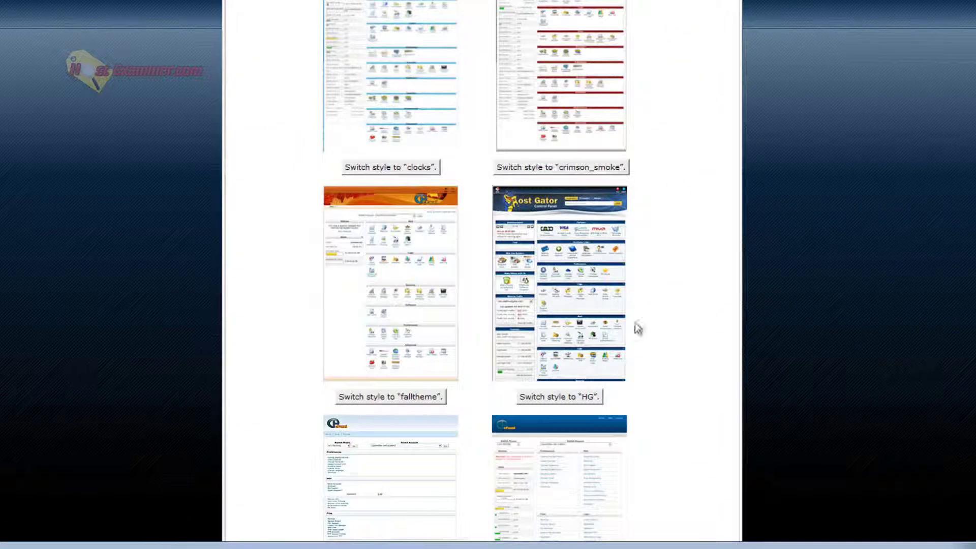
pyautogui.scroll(-6, 700, 292)
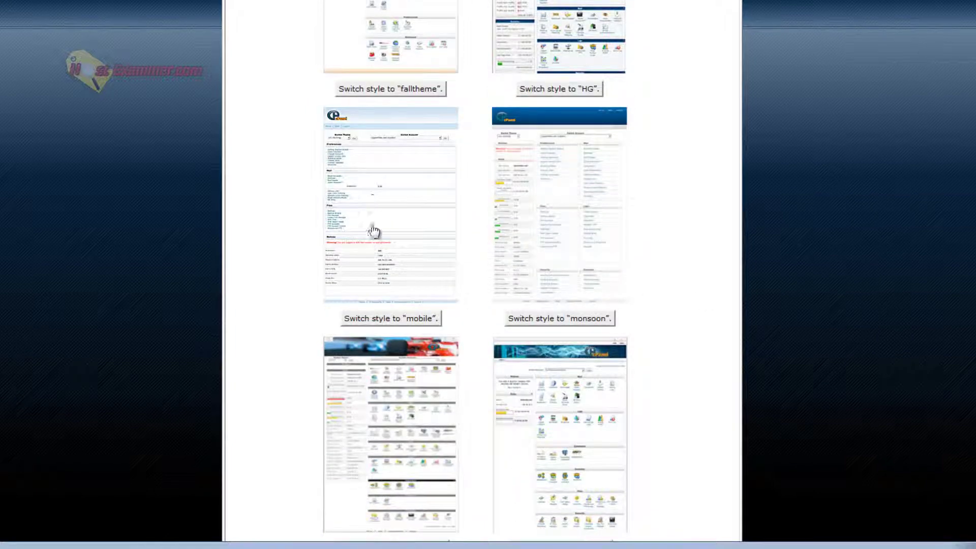
pyautogui.scroll(-6, 382, 196)
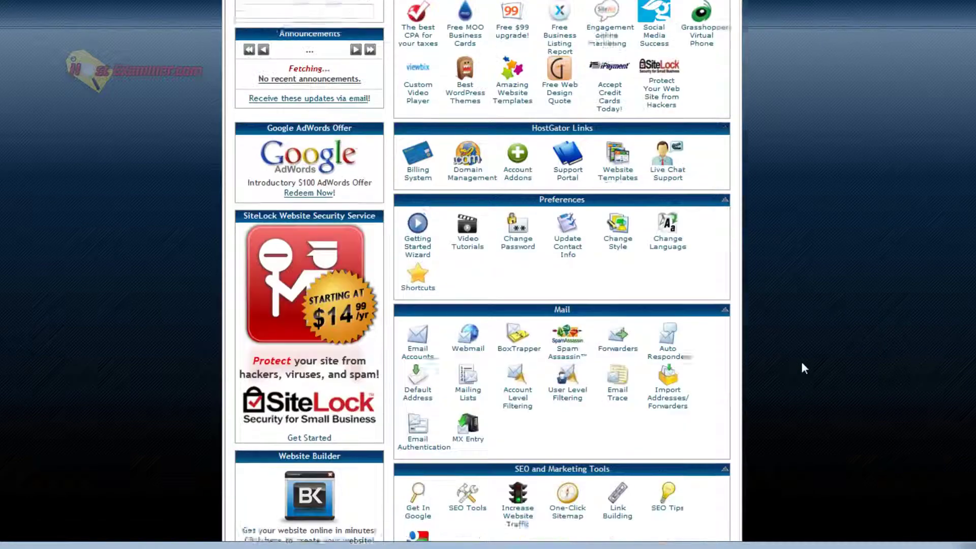
# Scroll the cPanel home page toward the Files section, nudging the Mail section along the way.
pyautogui.scroll(-4, 802, 363)
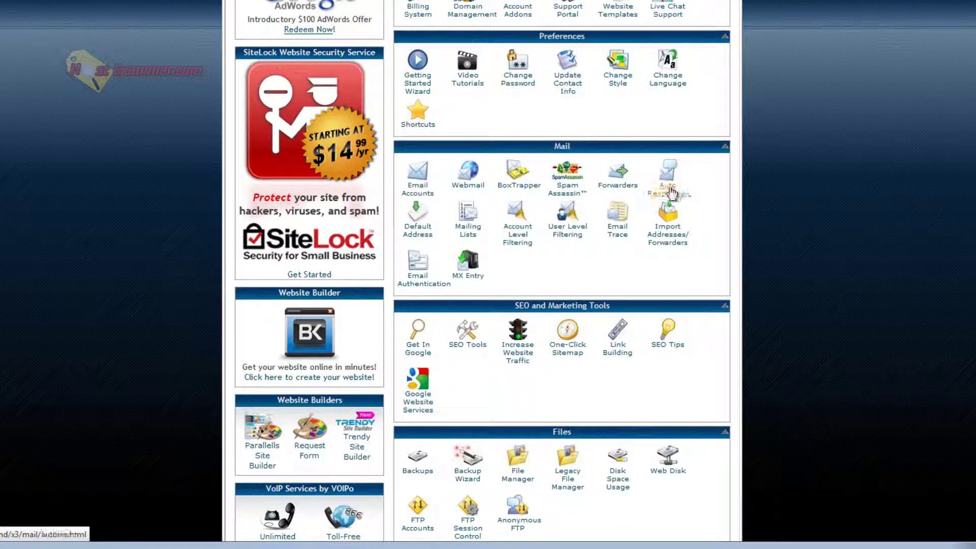
pyautogui.moveTo(439, 194); pyautogui.dragTo(456, 196)
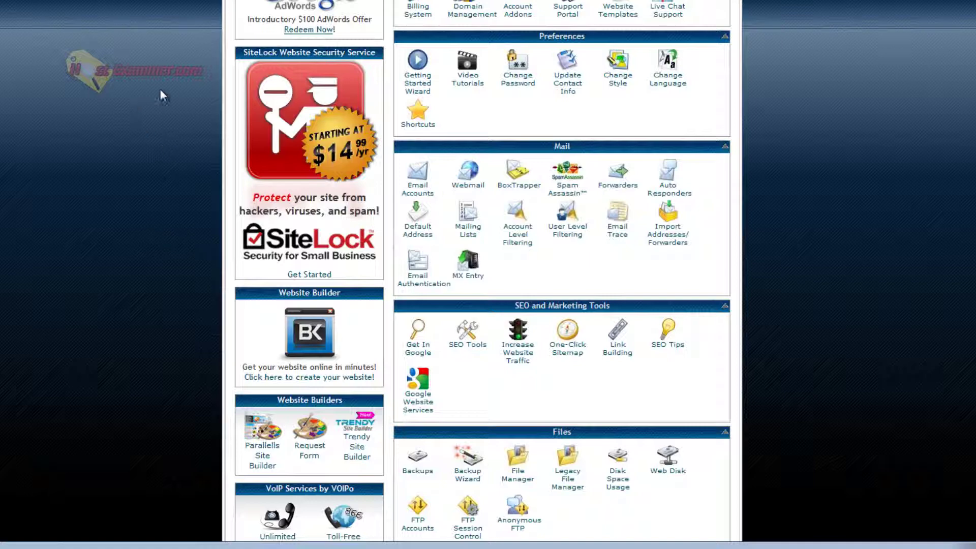
pyautogui.scroll(-7, 195, 231)
pyautogui.scroll(2, 449, 108)
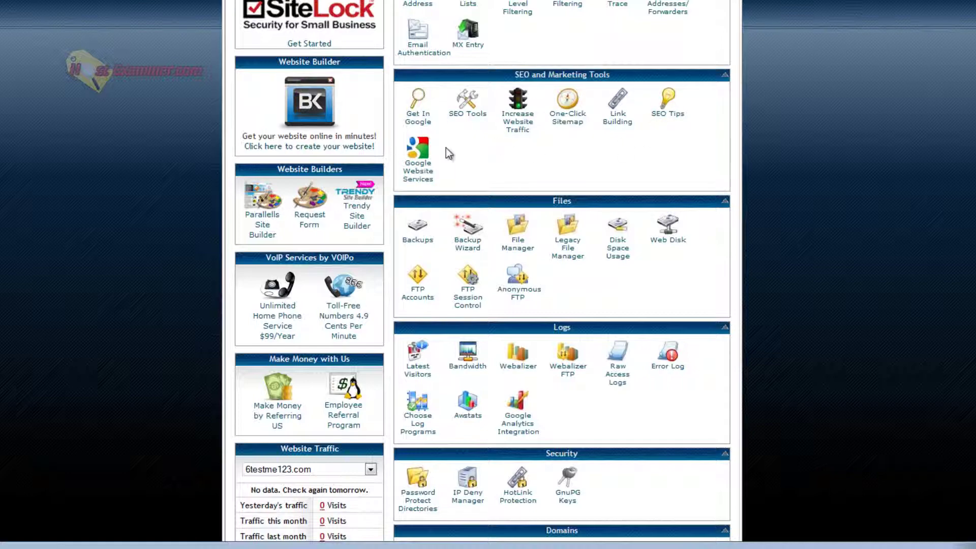
pyautogui.scroll(-3, 110, 260)
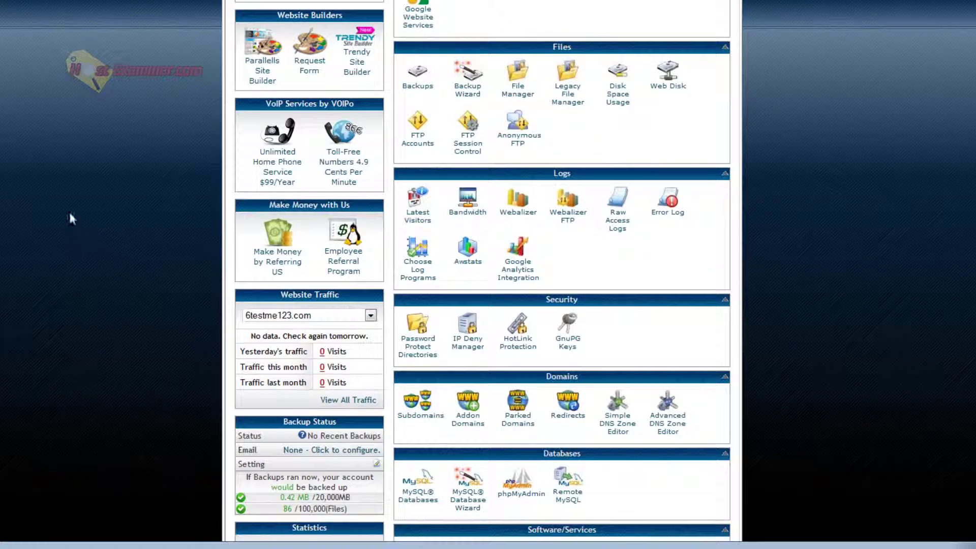
# In the Backup Wizard, start a backup and pick the Home Directory partial backup.
pyautogui.click(465, 90)
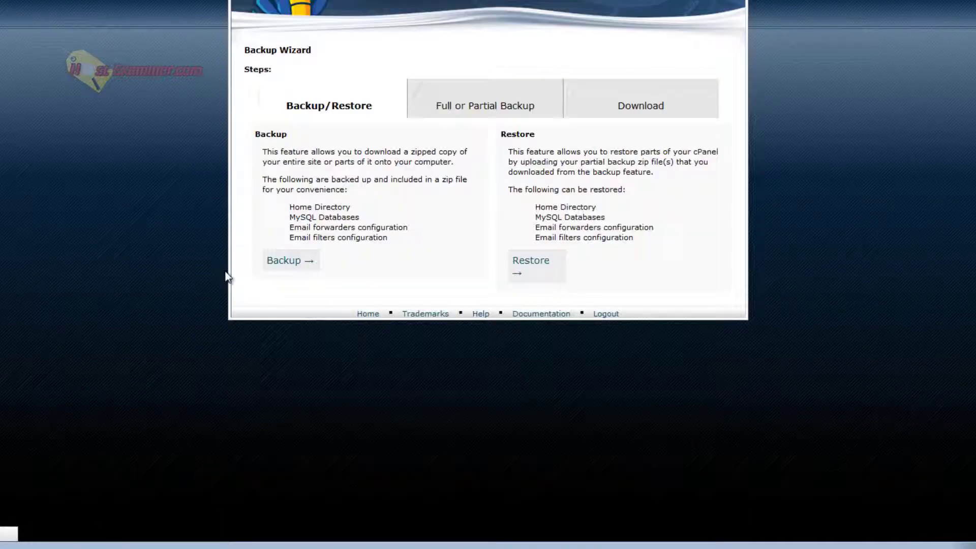
pyautogui.click(294, 273)
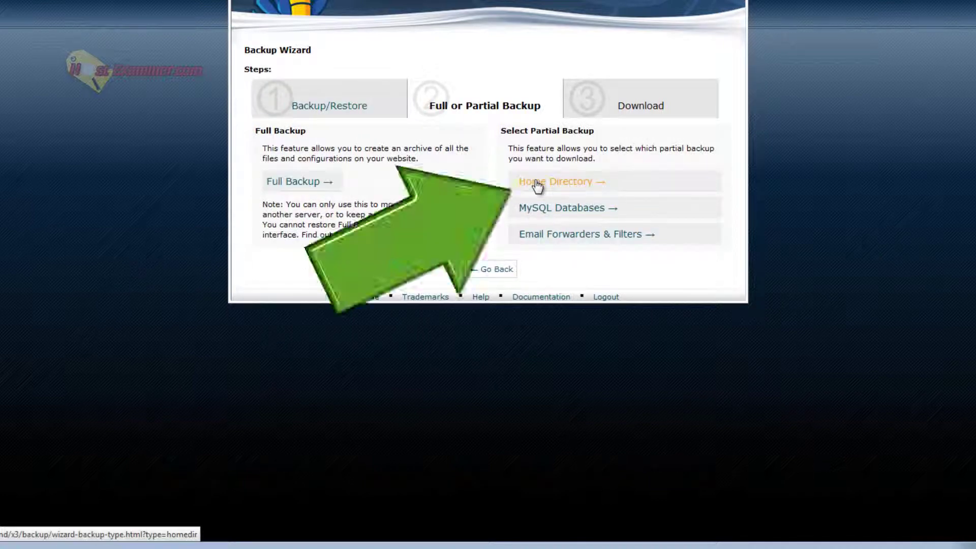
pyautogui.click(535, 185)
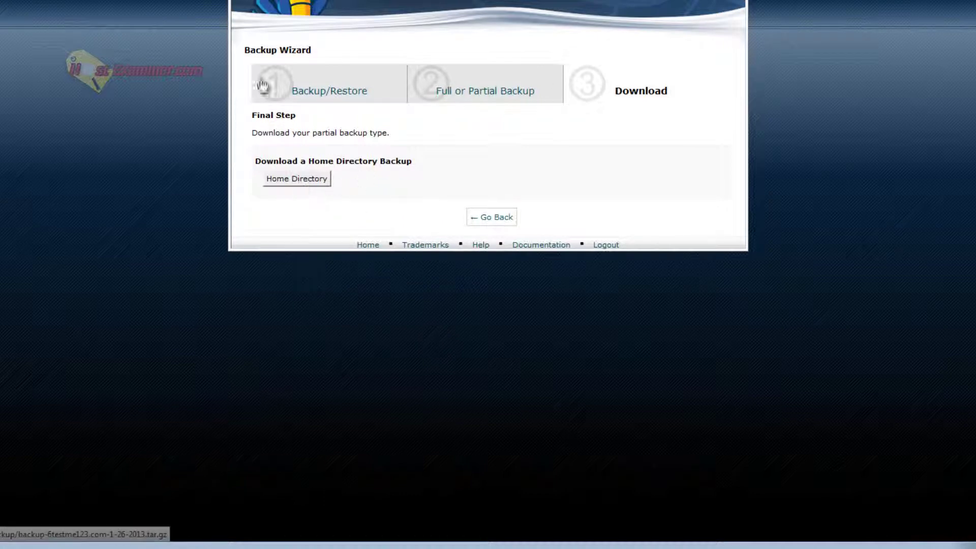
pyautogui.click(198, 15)
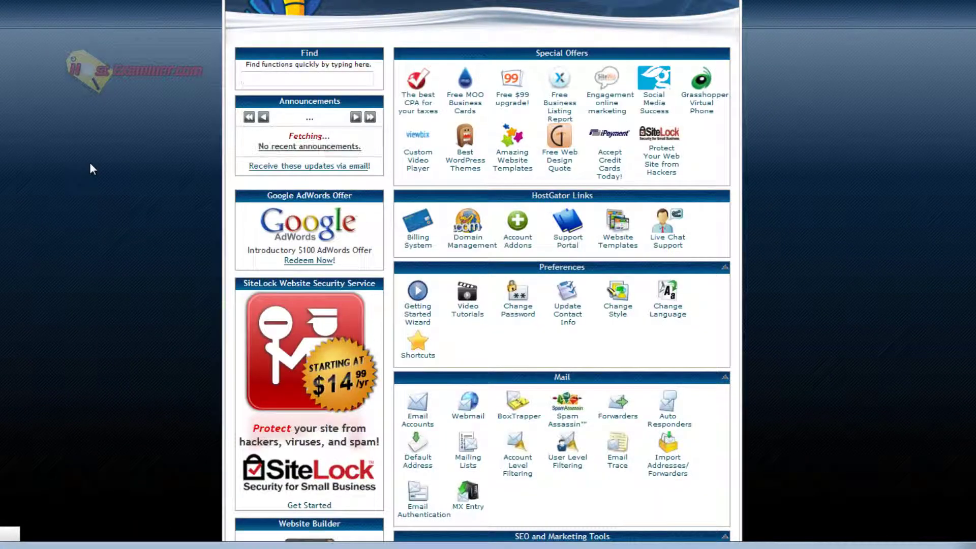
pyautogui.scroll(-5, 94, 178)
pyautogui.scroll(-5, 99, 197)
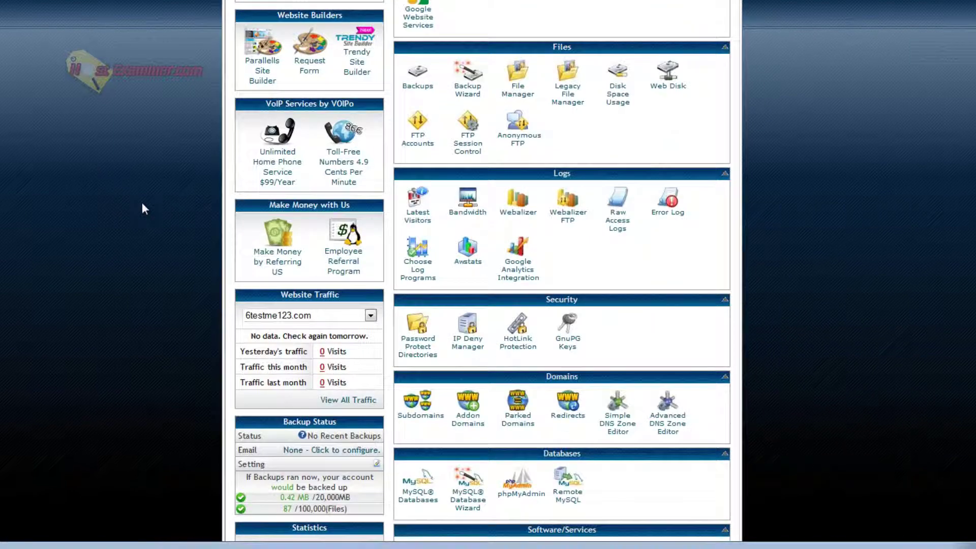
pyautogui.click(518, 90)
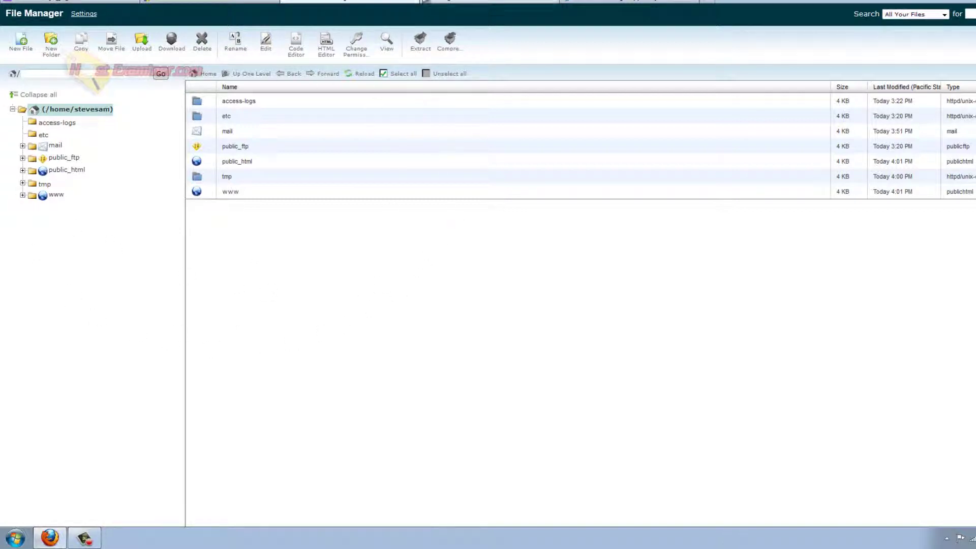
pyautogui.click(389, 5)
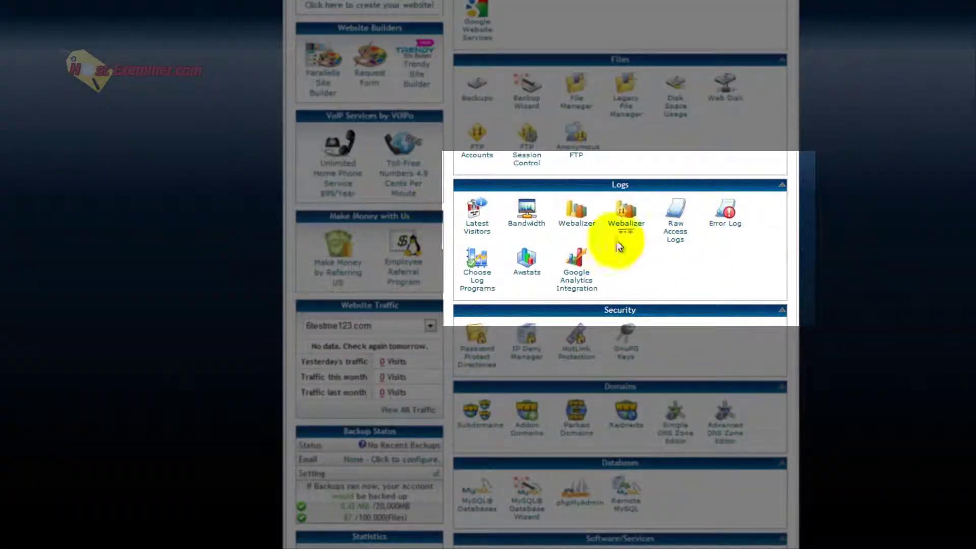
pyautogui.scroll(-2, 99, 235)
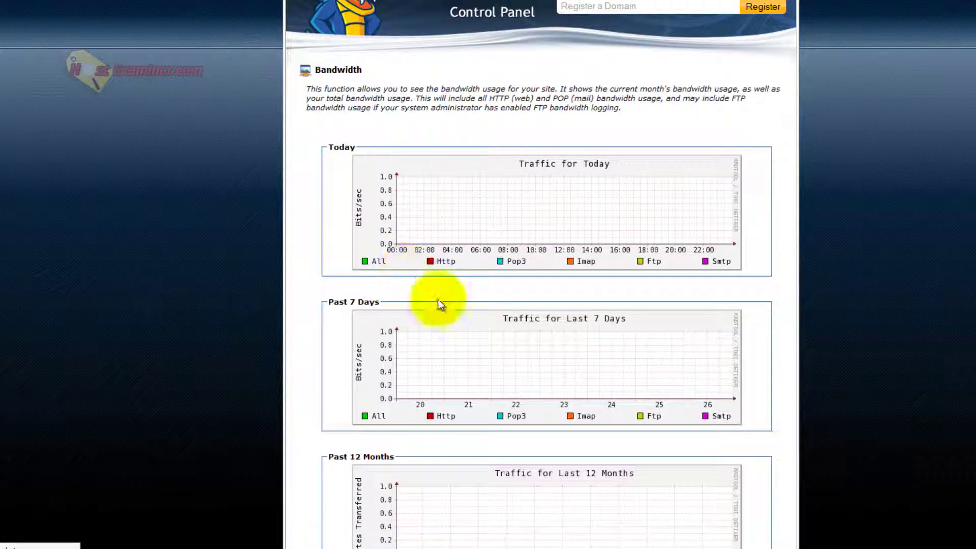
pyautogui.scroll(-2, 229, 307)
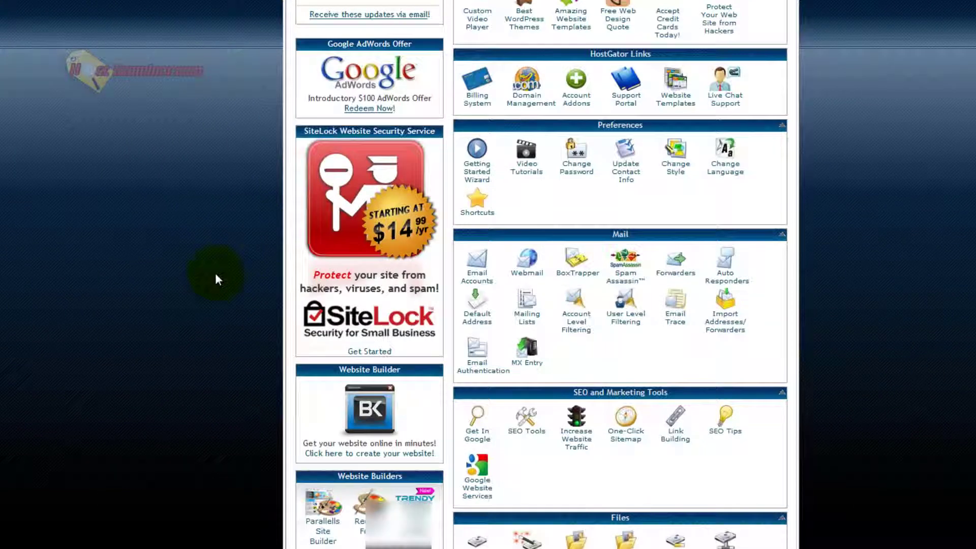
pyautogui.scroll(-8, 215, 272)
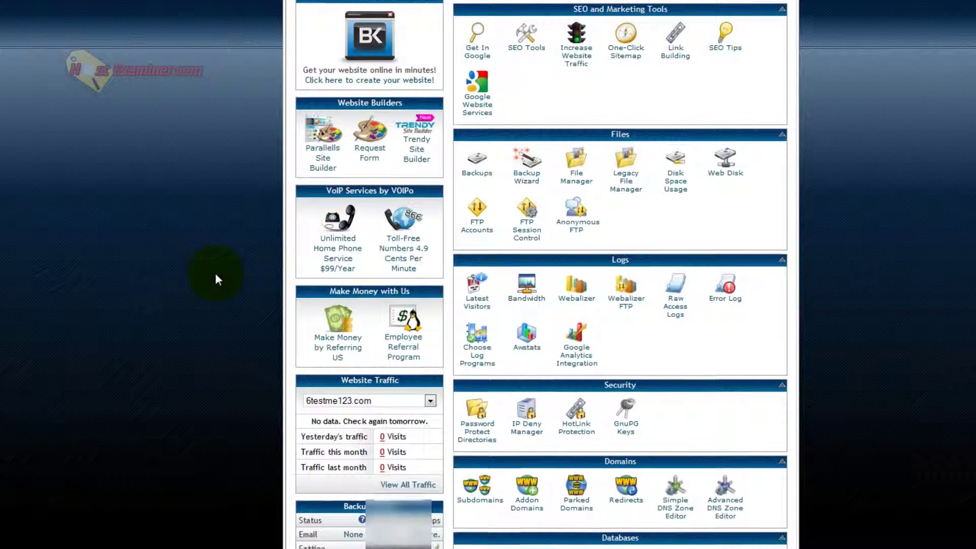
pyautogui.scroll(-4, 215, 273)
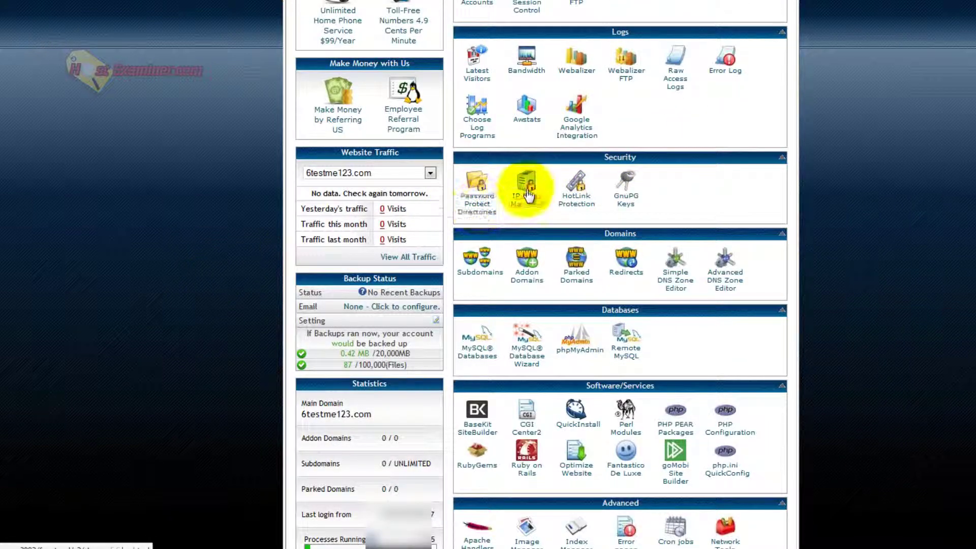
pyautogui.click(526, 191)
pyautogui.click(460, 142)
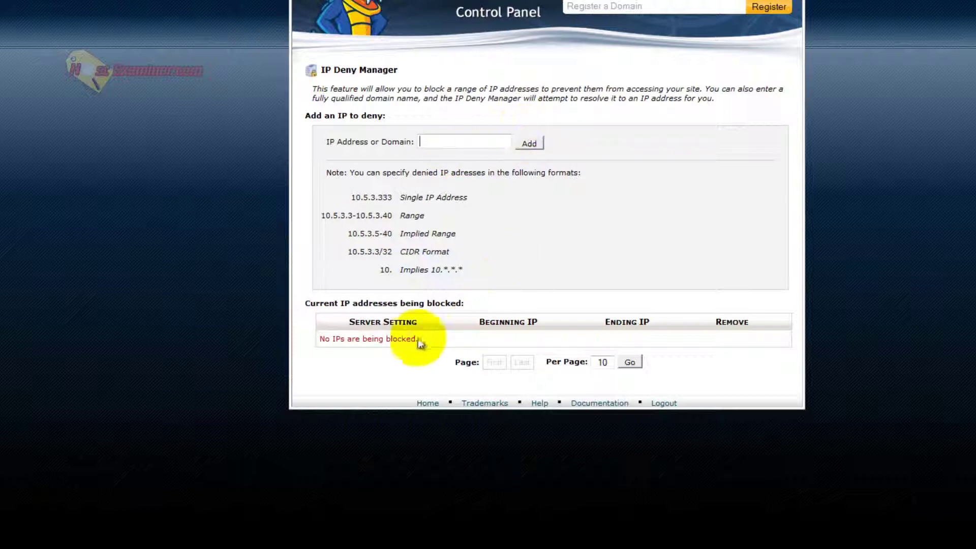
pyautogui.moveTo(320, 338); pyautogui.dragTo(551, 334)
pyautogui.click(543, 347)
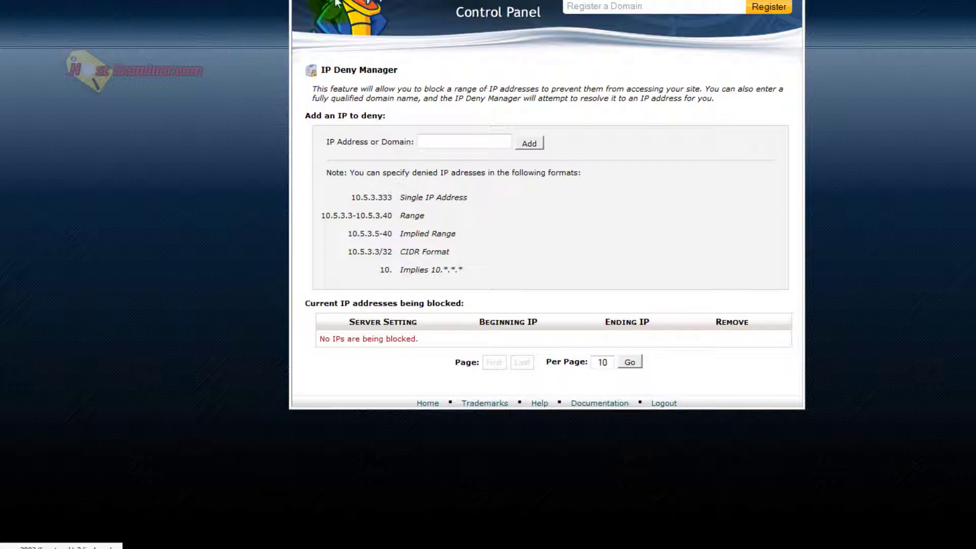
pyautogui.hotkey('alt', 'Left')
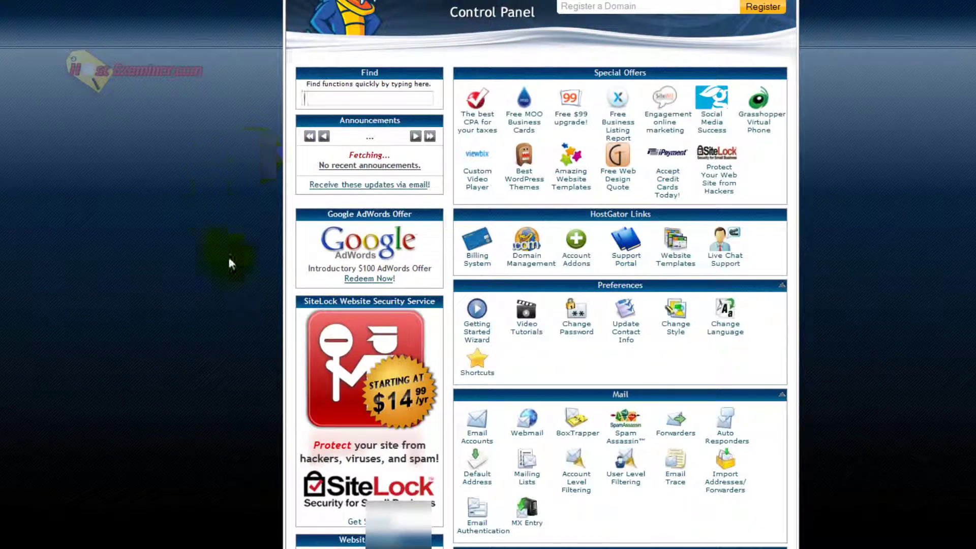
pyautogui.scroll(-15, 229, 259)
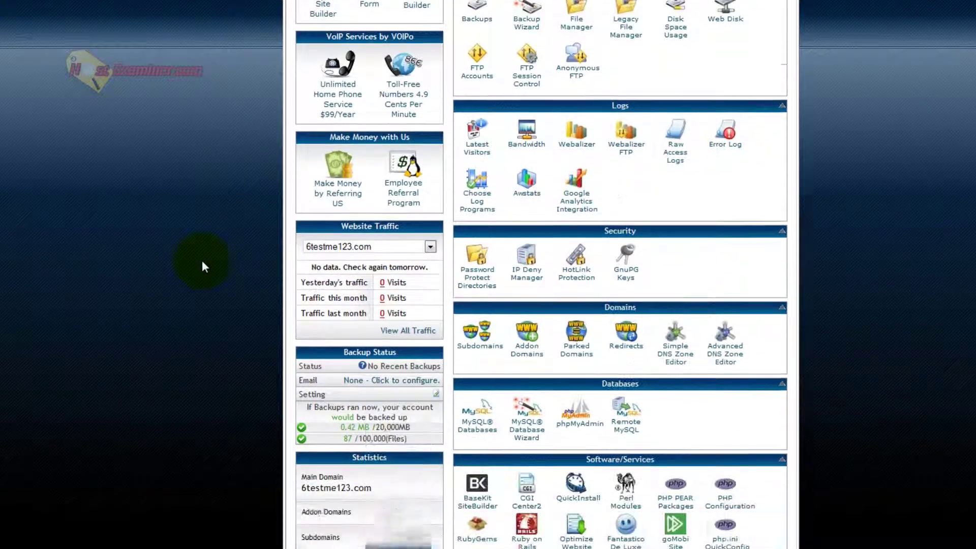
pyautogui.scroll(-1, 203, 266)
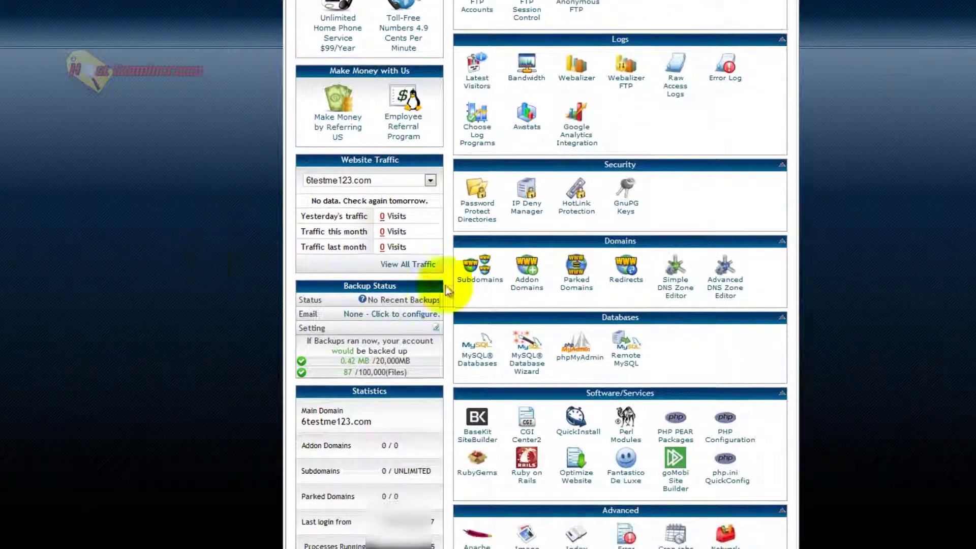
pyautogui.rightClick(480, 267)
pyautogui.press('Escape')
pyautogui.click(480, 268)
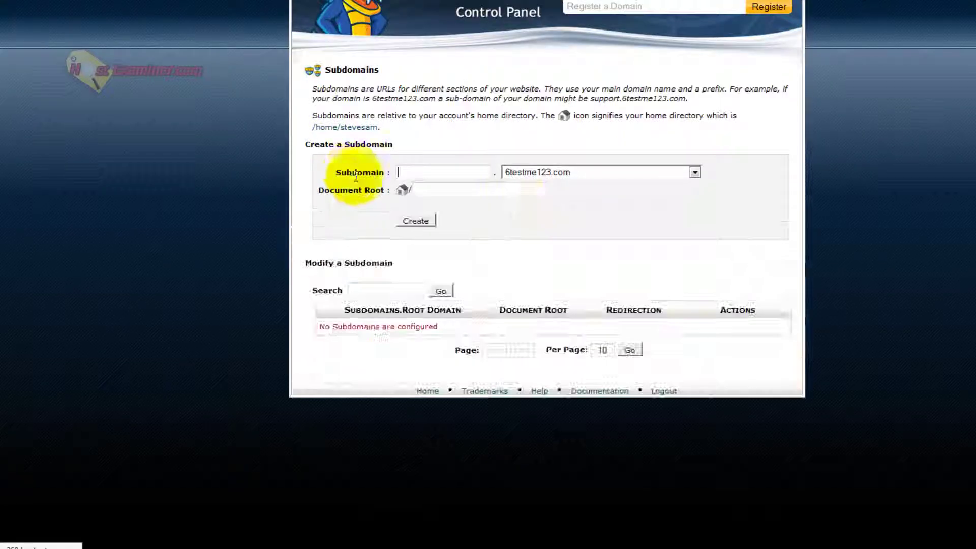
pyautogui.click(551, 174)
pyautogui.click(552, 175)
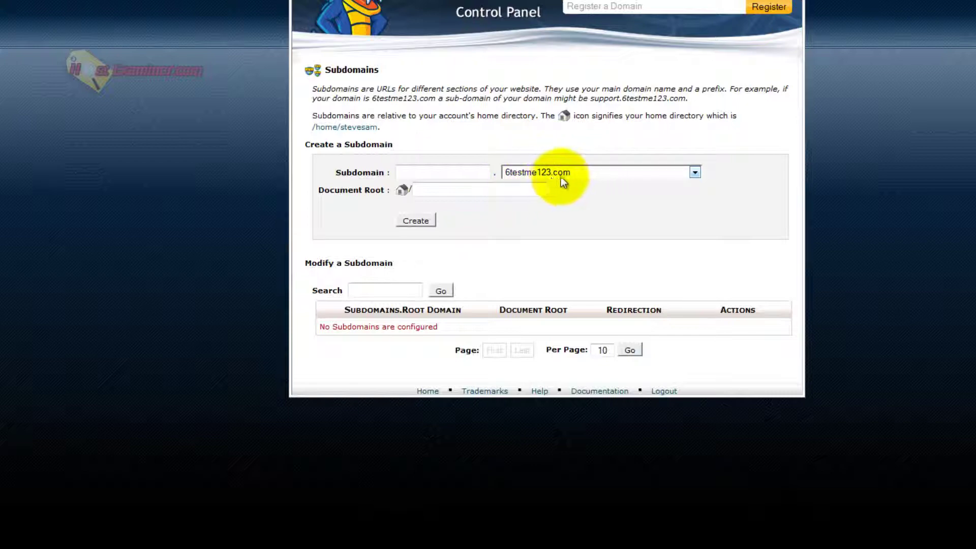
pyautogui.click(562, 176)
pyautogui.click(548, 178)
pyautogui.click(529, 173)
pyautogui.click(529, 176)
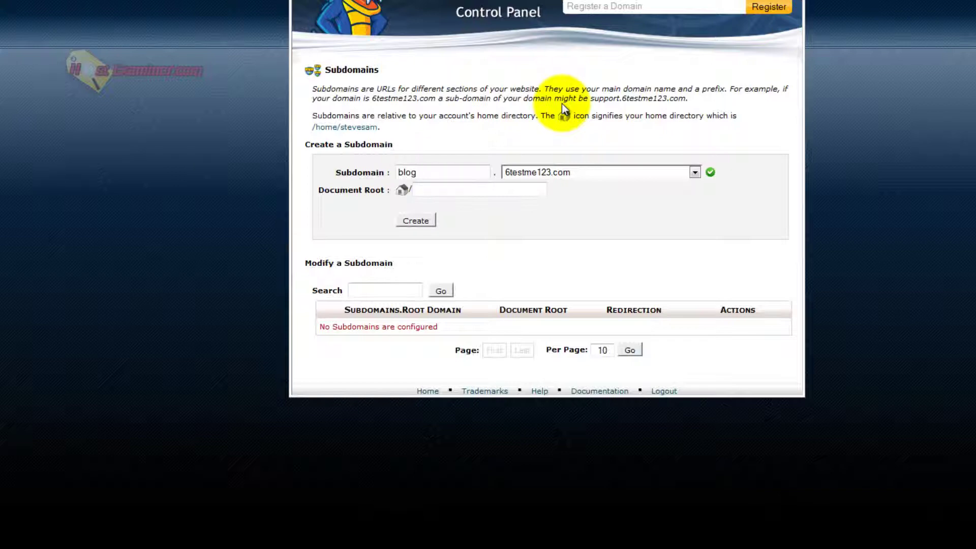
pyautogui.click(565, 201)
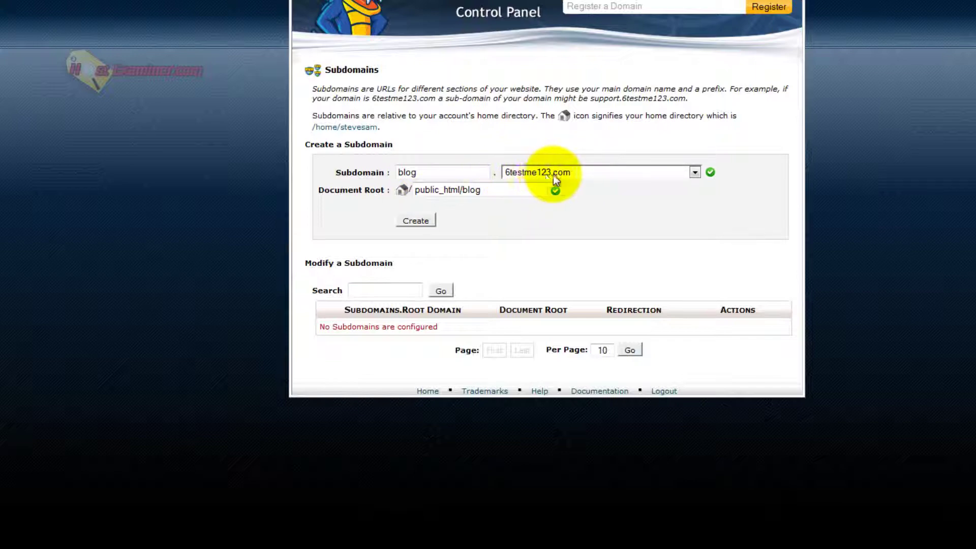
pyautogui.click(429, 173)
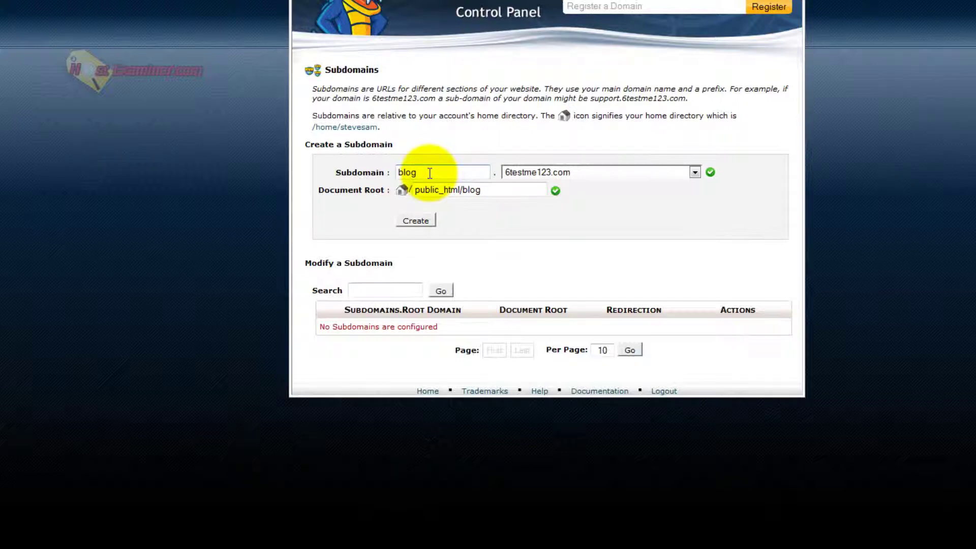
pyautogui.moveTo(479, 169); pyautogui.dragTo(429, 148)
pyautogui.click(443, 136)
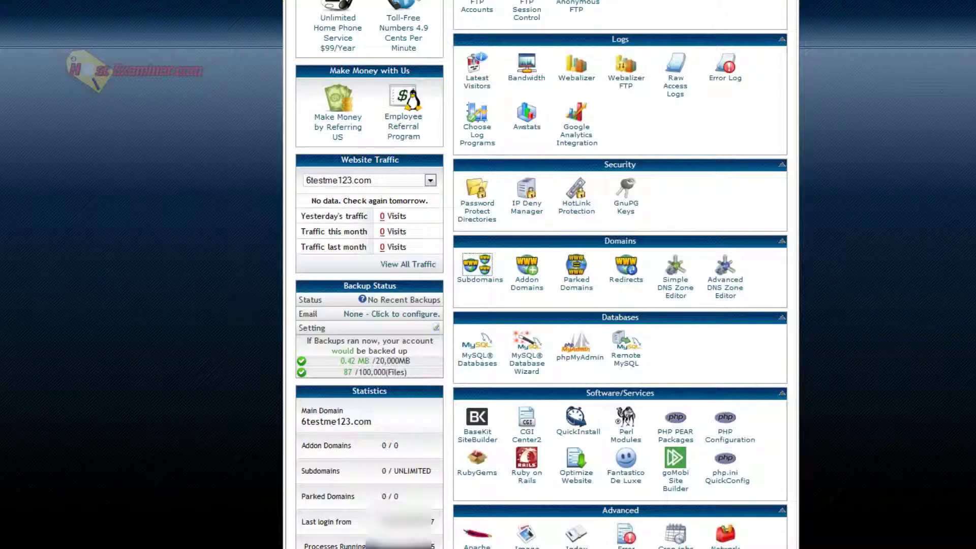
# Open the Redirects page from its link's context menu on the cPanel home page.
pyautogui.scroll(-5, 103, 345)
pyautogui.scroll(3, 103, 345)
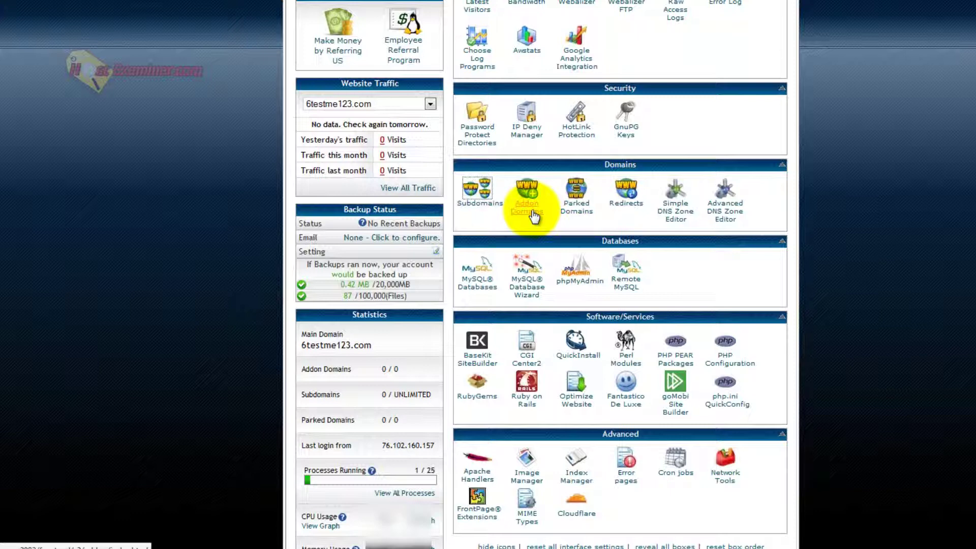
pyautogui.rightClick(630, 194)
pyautogui.click(648, 192)
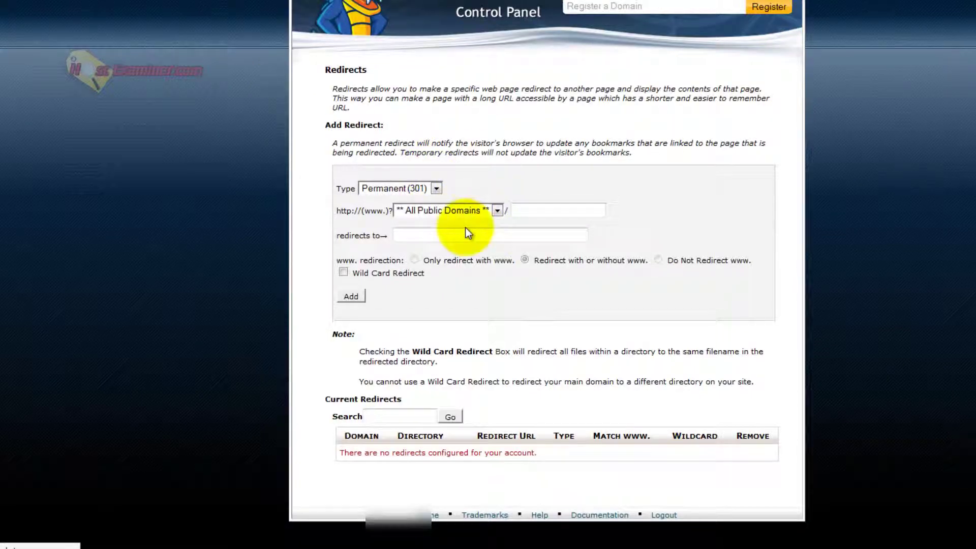
# Choose 6testme123.com as the redirected domain and delete 'blog' from the directory field.
pyautogui.click(445, 237)
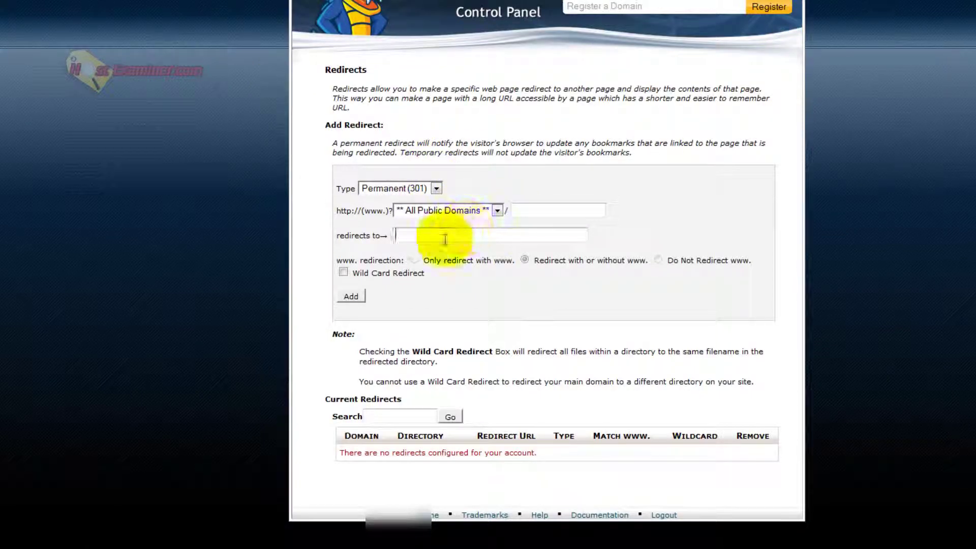
pyautogui.click(497, 210)
pyautogui.click(495, 222)
pyautogui.click(518, 205)
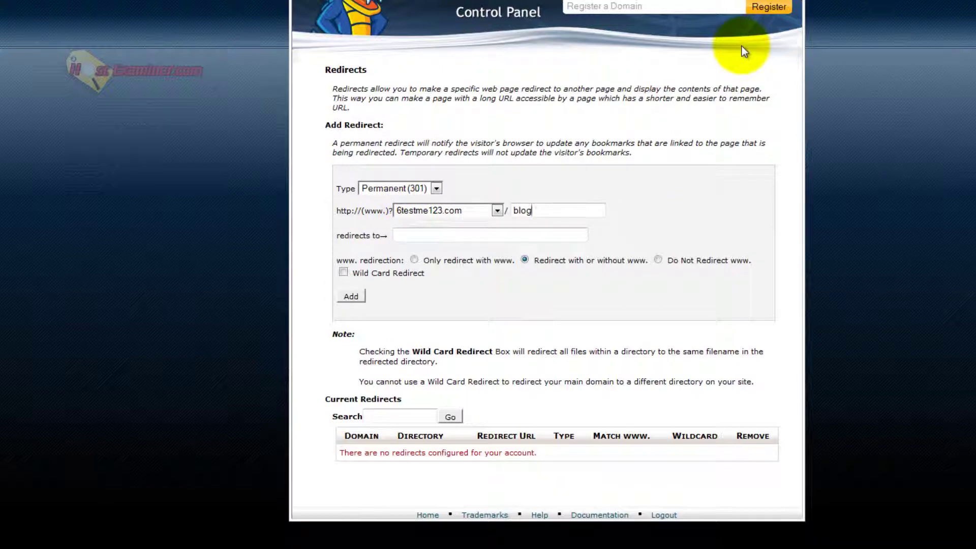
pyautogui.moveTo(557, 211); pyautogui.dragTo(496, 210)
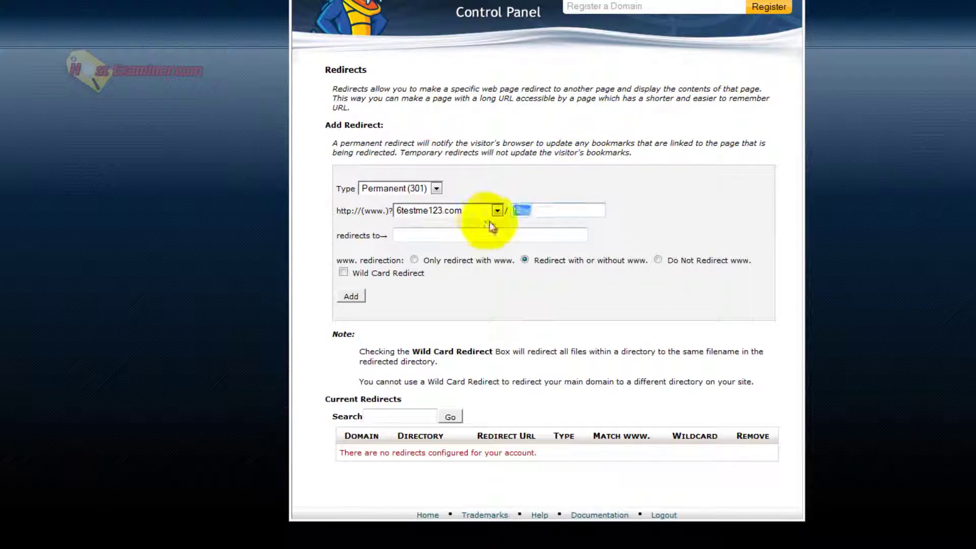
pyautogui.press('BackSpace')
pyautogui.click(486, 210)
pyautogui.click(375, 218)
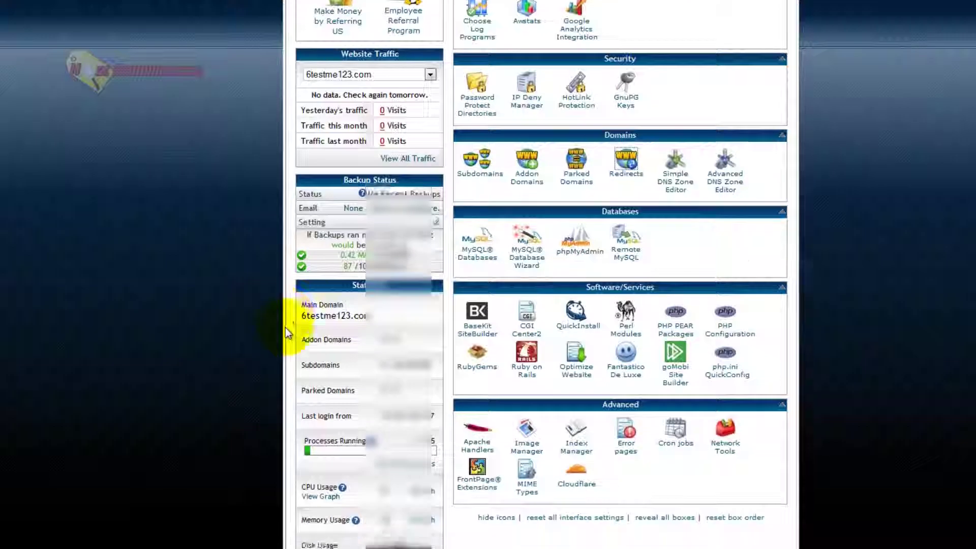
# Open MySQL Databases in a new browser tab via its link's context menu.
pyautogui.scroll(-5, 290, 325)
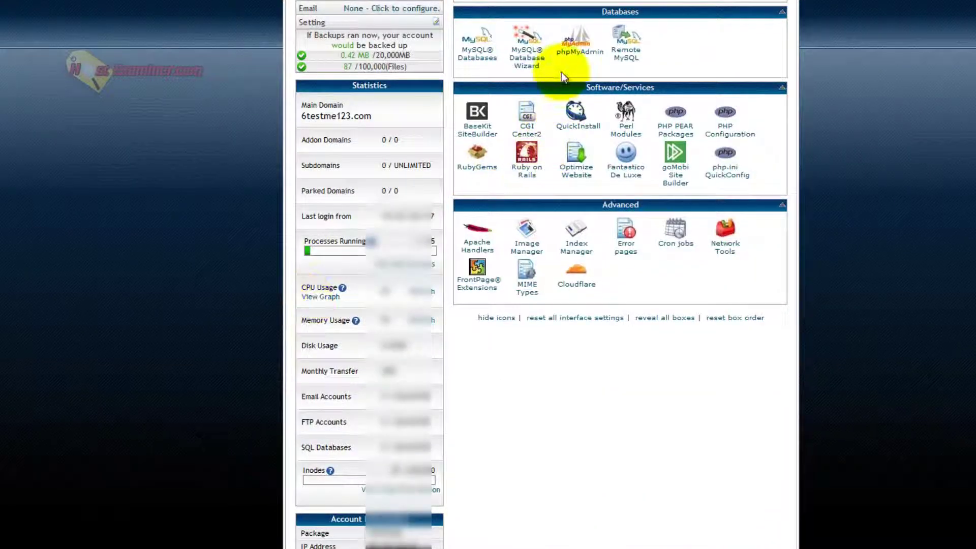
pyautogui.scroll(3, 534, 218)
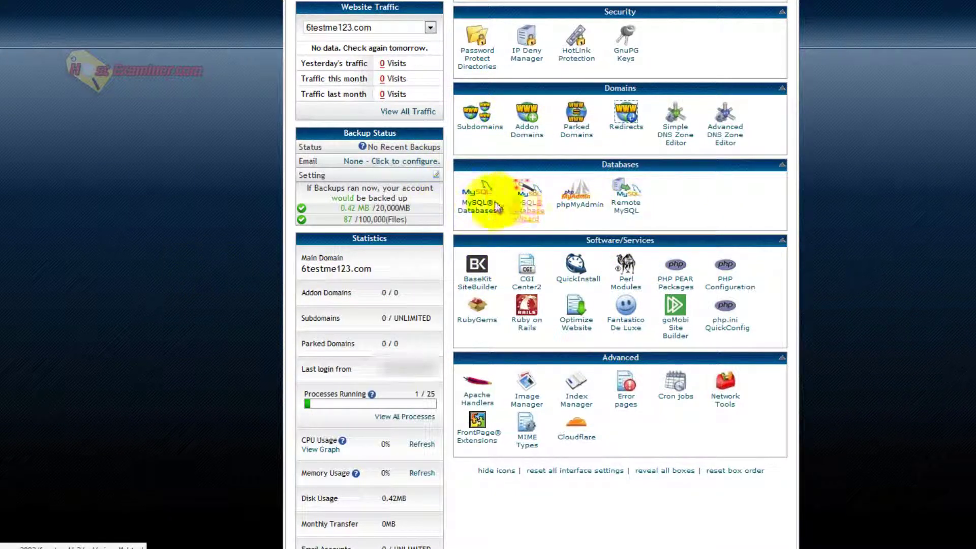
pyautogui.rightClick(479, 206)
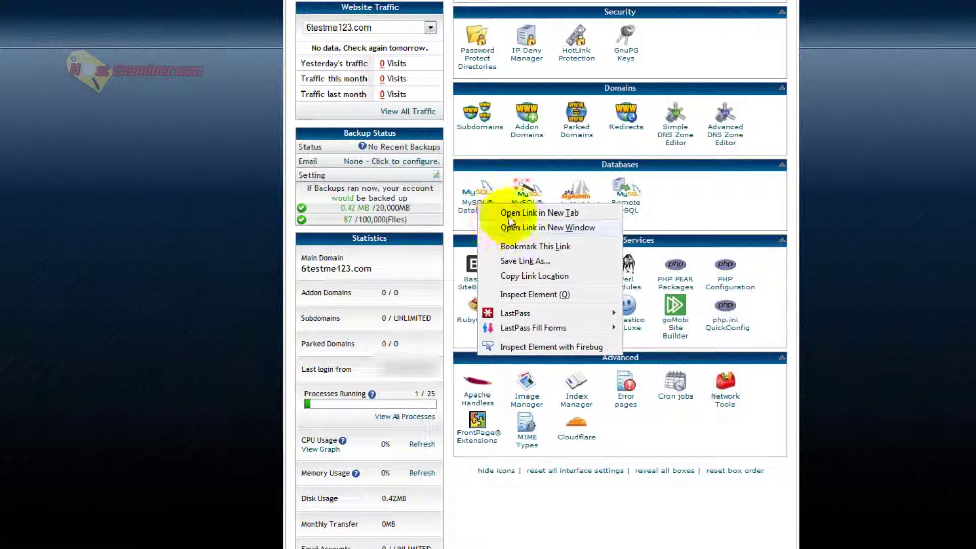
pyautogui.click(516, 213)
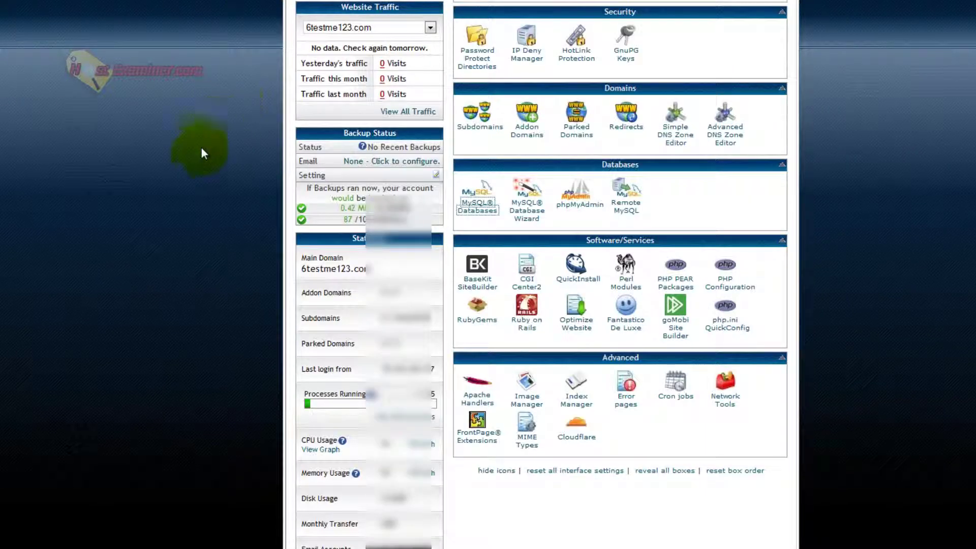
pyautogui.scroll(-3, 193, 158)
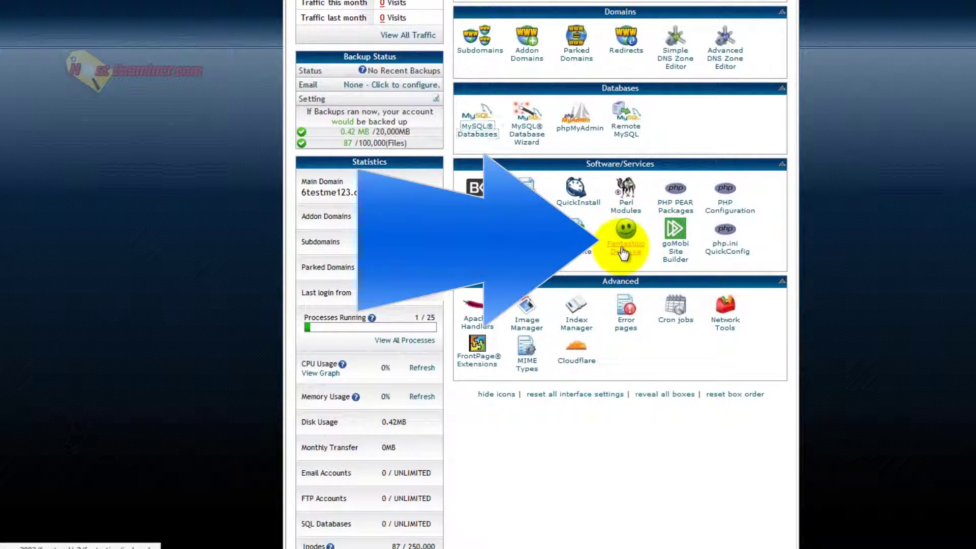
pyautogui.click(624, 249)
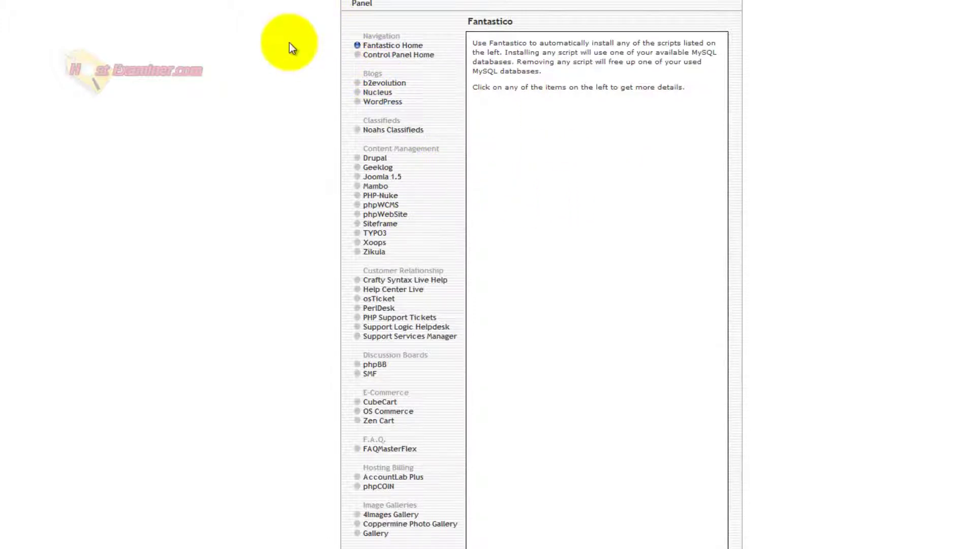
pyautogui.scroll(-5, 323, 374)
pyautogui.scroll(5, 279, 240)
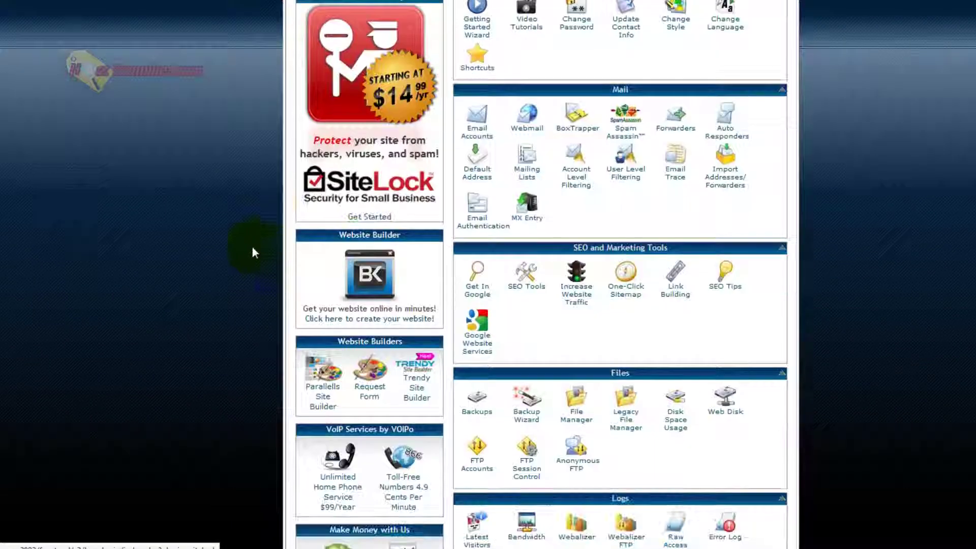
# Scroll down the cPanel home page past Statistics to the Account Information box.
pyautogui.scroll(-5, 151, 228)
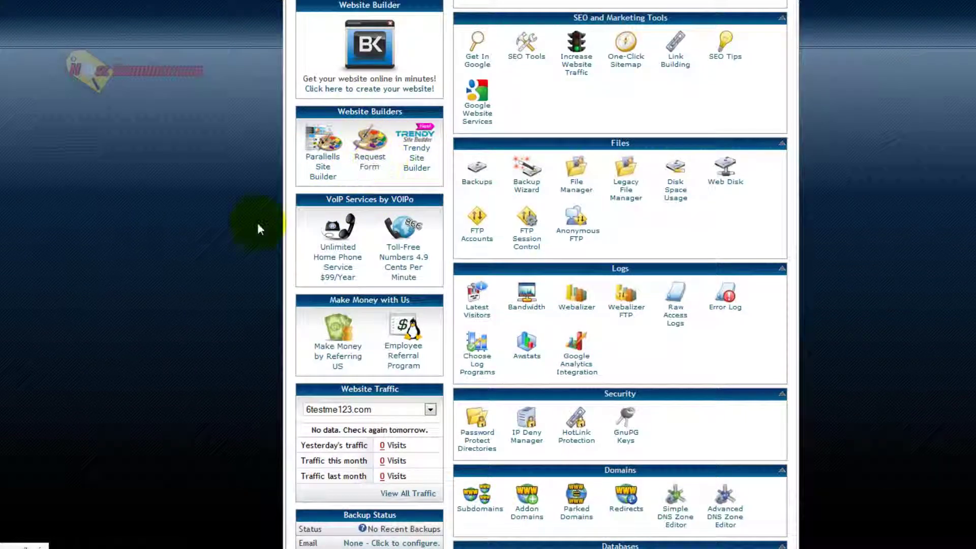
pyautogui.scroll(-9, 258, 228)
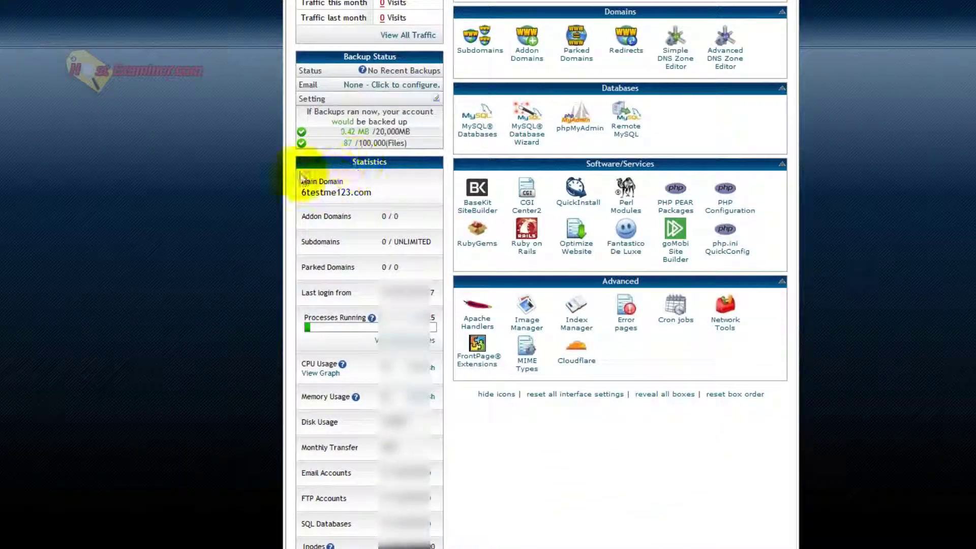
pyautogui.moveTo(301, 177); pyautogui.dragTo(337, 323)
pyautogui.click(326, 261)
pyautogui.scroll(-2, 220, 250)
pyautogui.scroll(-3, 223, 258)
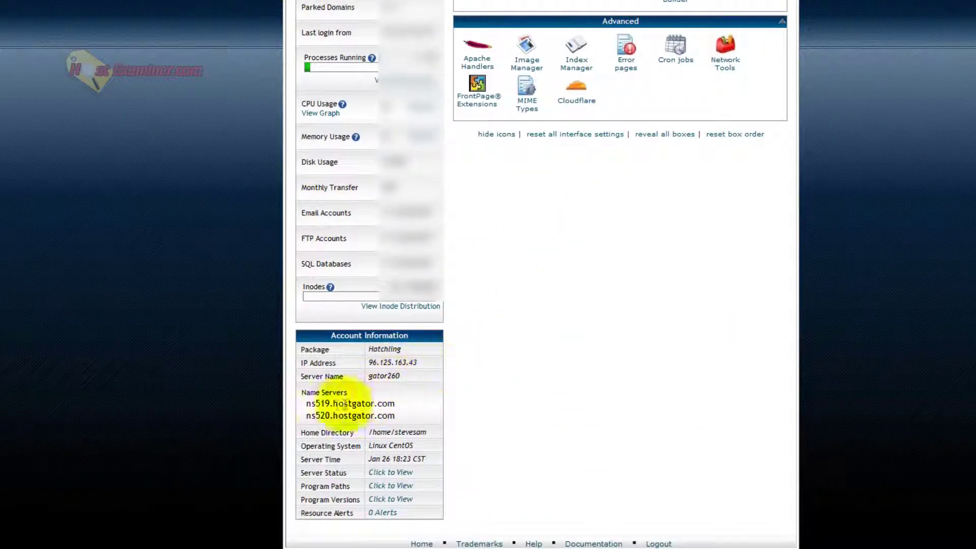
# Highlight the name servers ns519.hostgator.com and ns520.hostgator.com in Account Information.
pyautogui.tripleClick(337, 405)
pyautogui.click(389, 411)
pyautogui.moveTo(301, 432); pyautogui.dragTo(392, 403)
pyautogui.click(392, 413)
pyautogui.moveTo(306, 415); pyautogui.dragTo(257, 401)
pyautogui.click(256, 403)
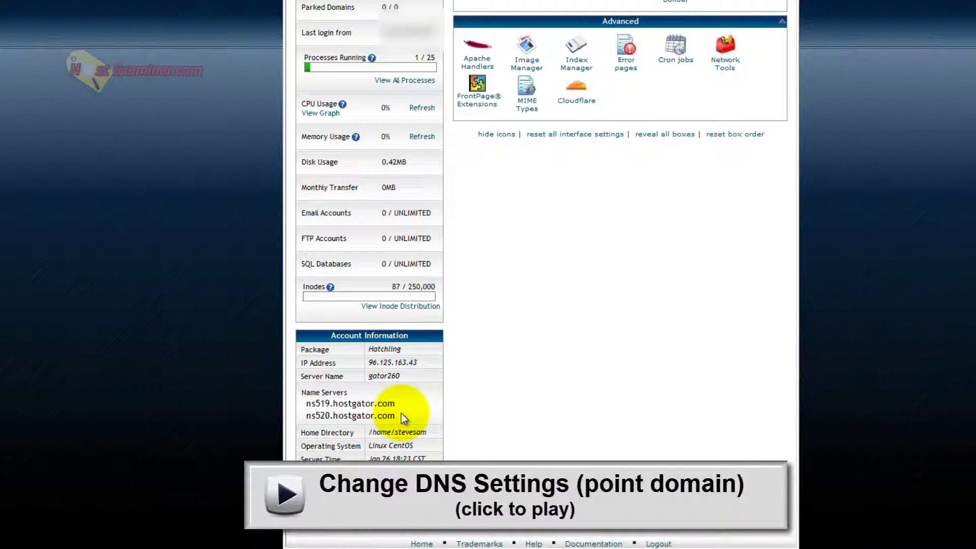
pyautogui.moveTo(400, 413); pyautogui.dragTo(330, 420)
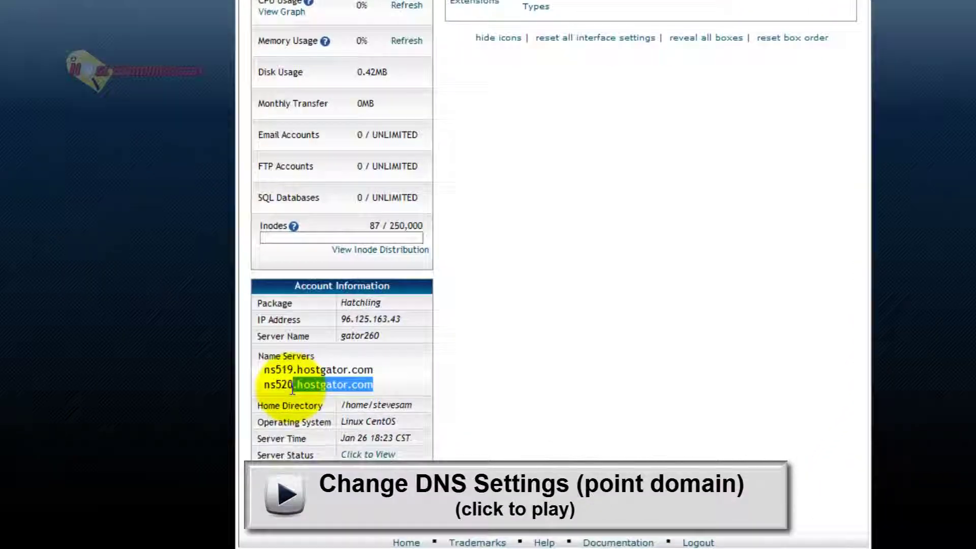
pyautogui.moveTo(292, 389); pyautogui.dragTo(258, 390)
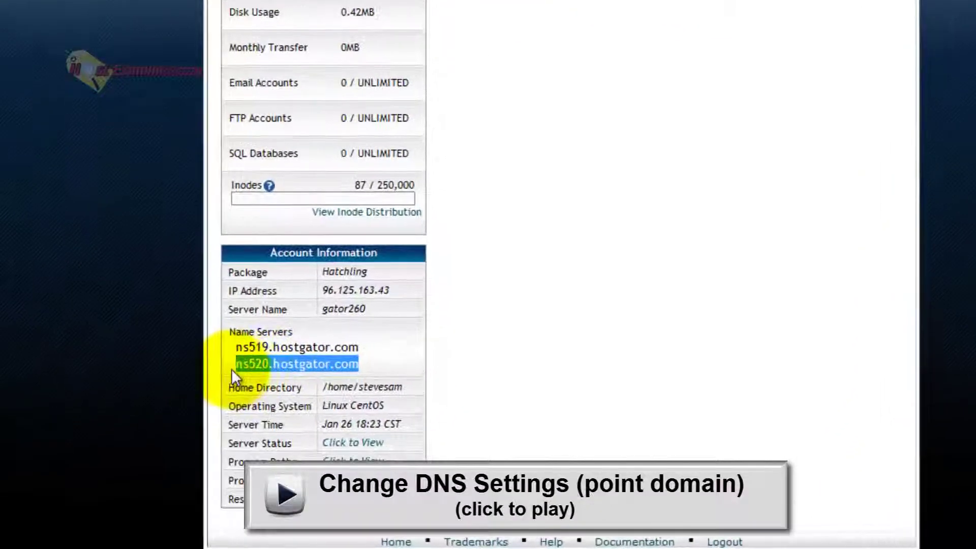
pyautogui.click(277, 371)
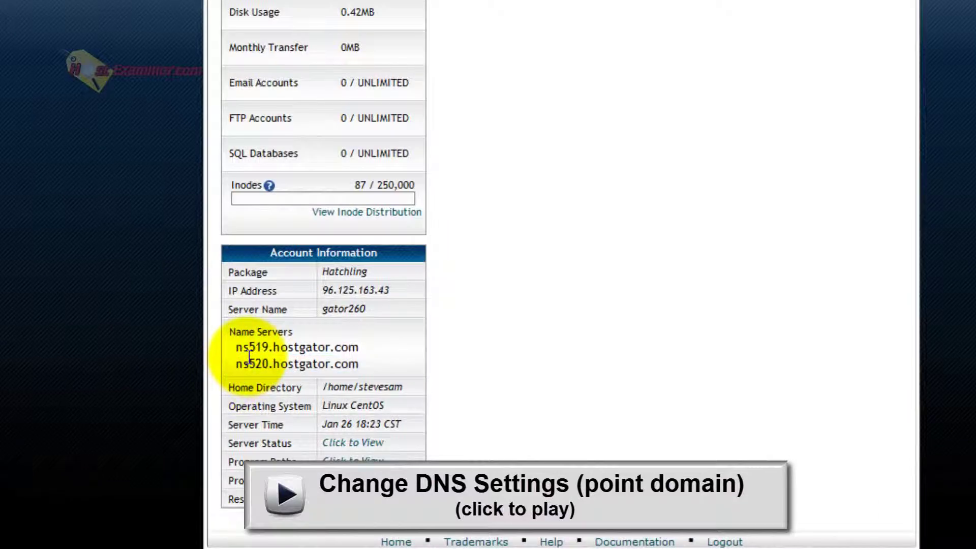
pyautogui.moveTo(230, 349); pyautogui.dragTo(359, 348)
pyautogui.click(381, 359)
pyautogui.moveTo(233, 349); pyautogui.dragTo(355, 348)
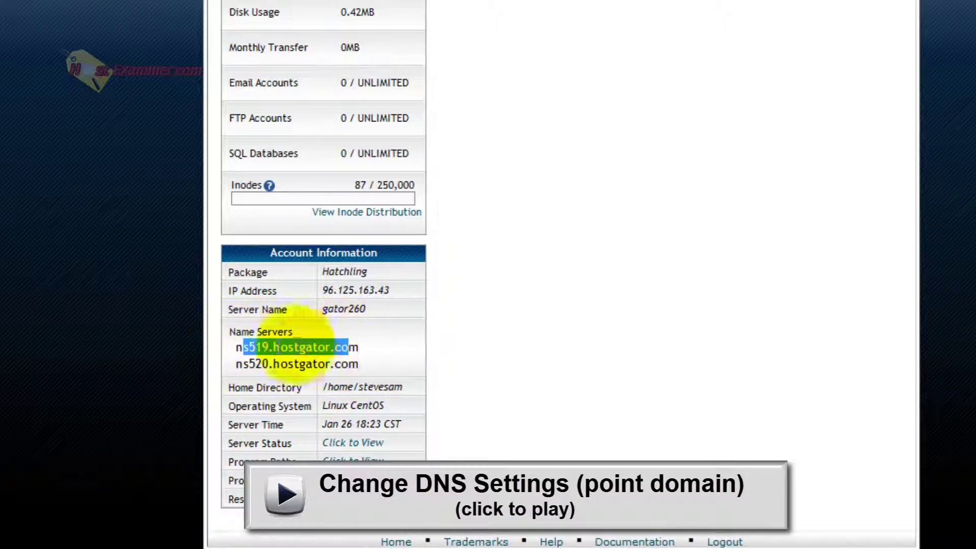
pyautogui.click(233, 351)
pyautogui.moveTo(232, 351); pyautogui.dragTo(327, 349)
pyautogui.click(236, 366)
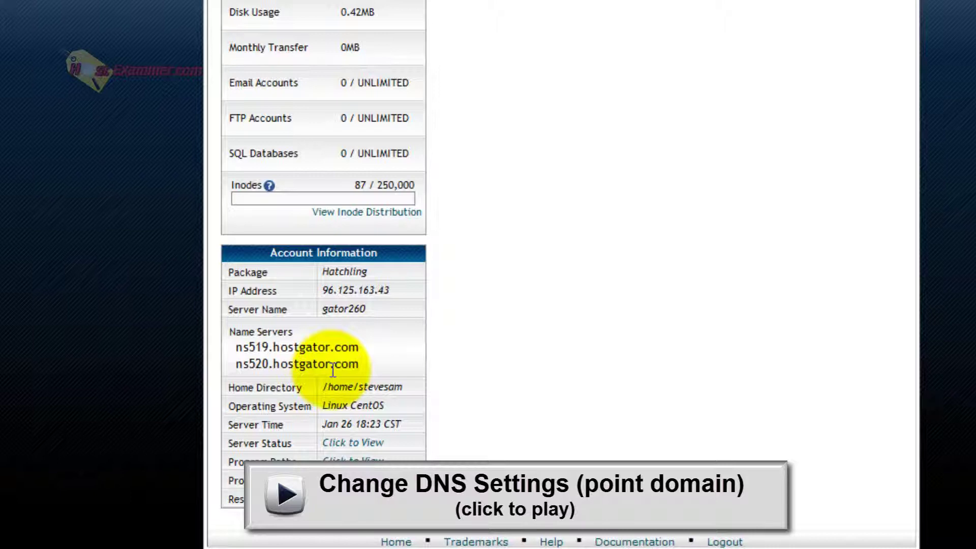
pyautogui.moveTo(322, 290); pyautogui.dragTo(405, 290)
pyautogui.click(399, 297)
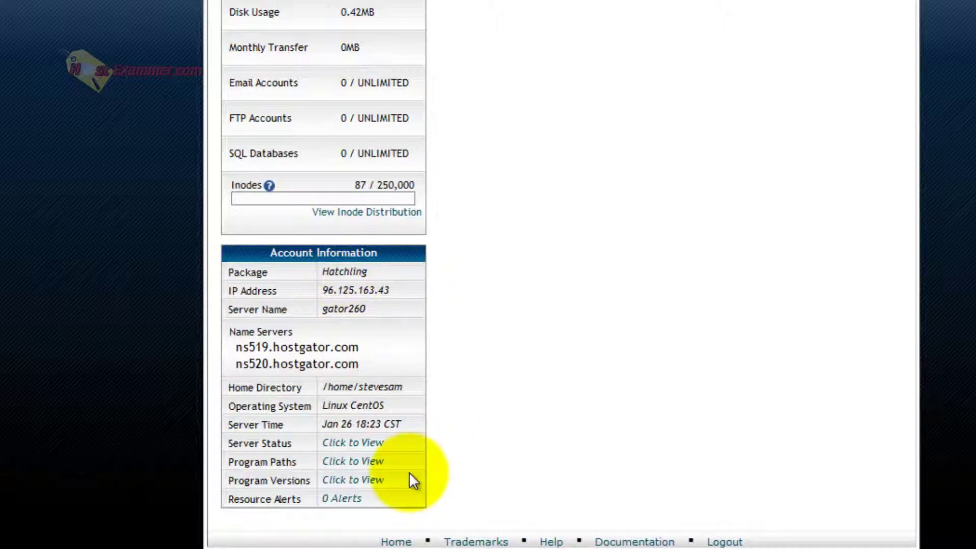
pyautogui.moveTo(249, 407); pyautogui.dragTo(320, 407)
pyautogui.click(573, 327)
pyautogui.scroll(5, 193, 358)
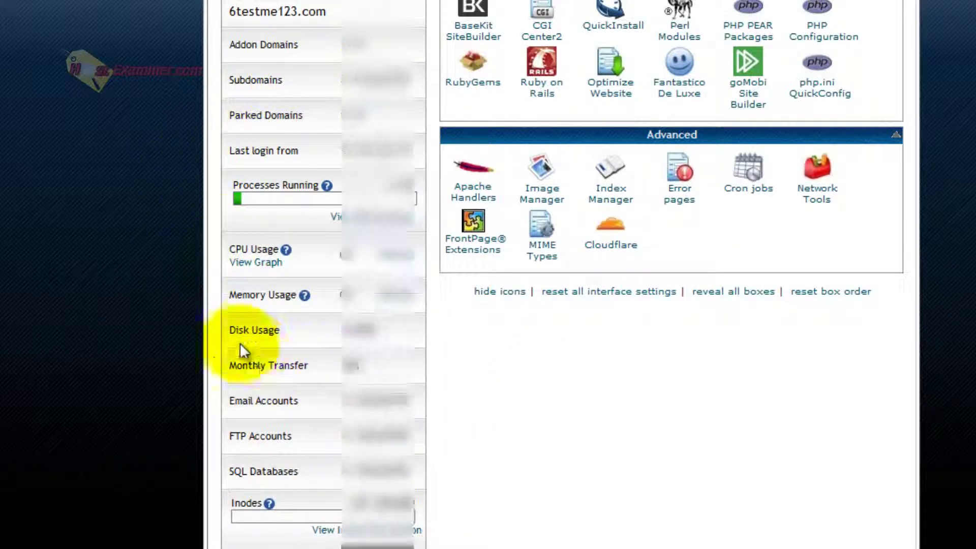
pyautogui.scroll(15, 213, 273)
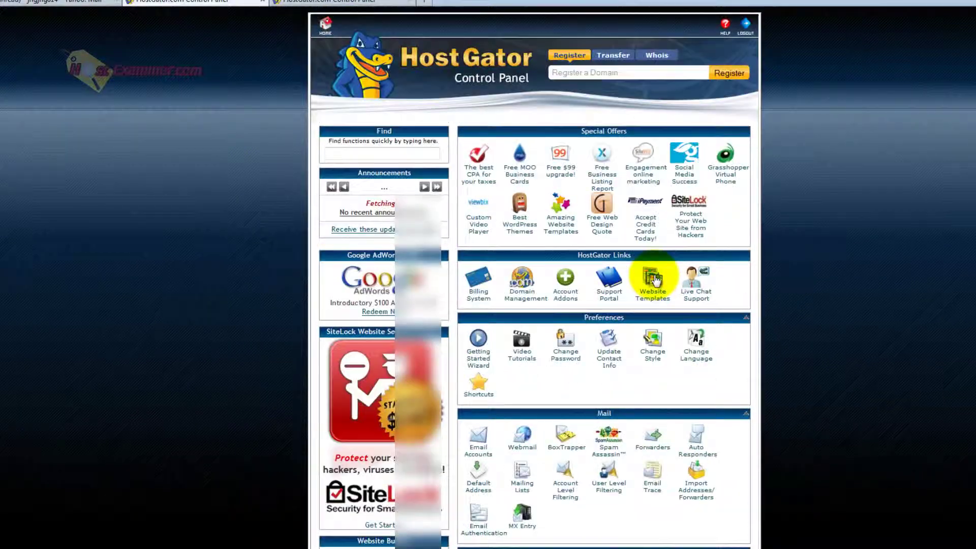
pyautogui.scroll(-5, 534, 349)
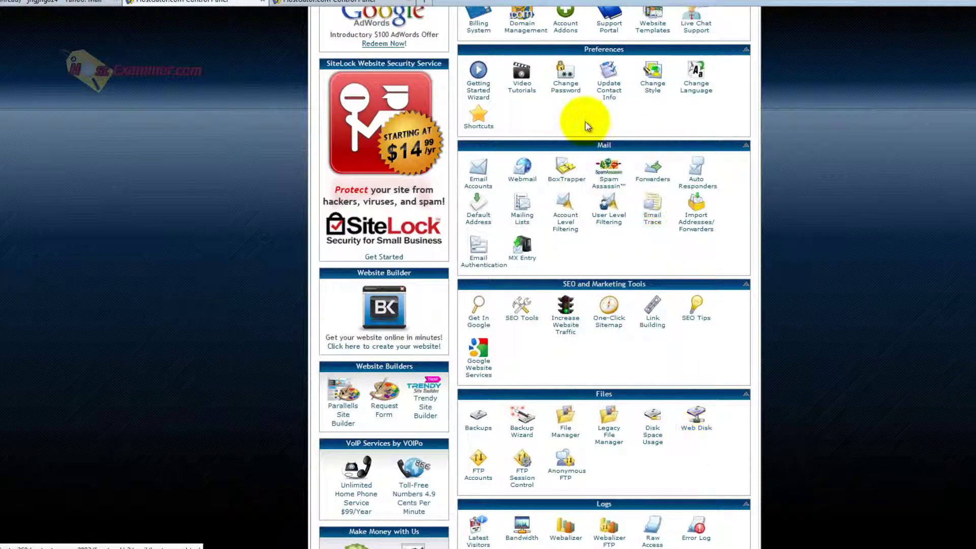
pyautogui.scroll(-10, 586, 126)
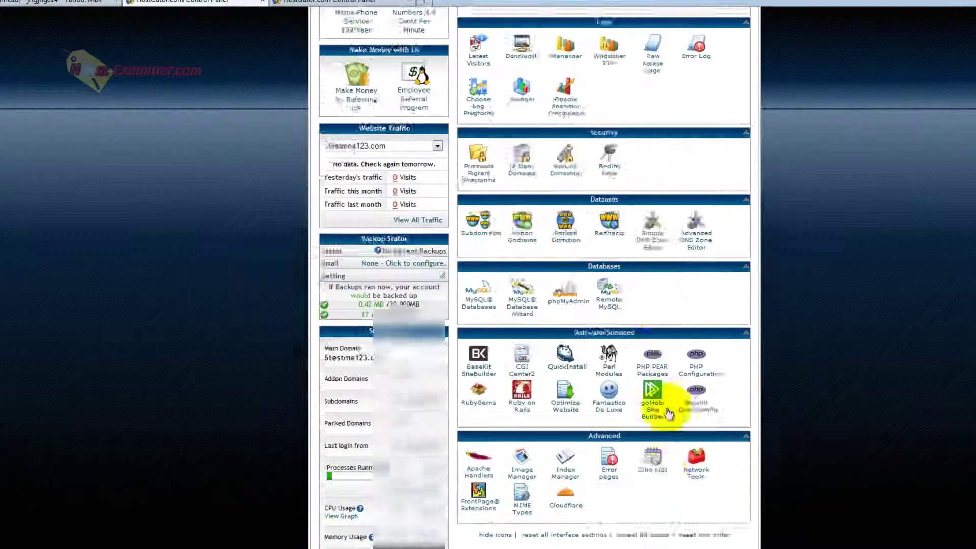
pyautogui.scroll(-2, 698, 472)
pyautogui.scroll(3, 829, 416)
pyautogui.scroll(12, 805, 356)
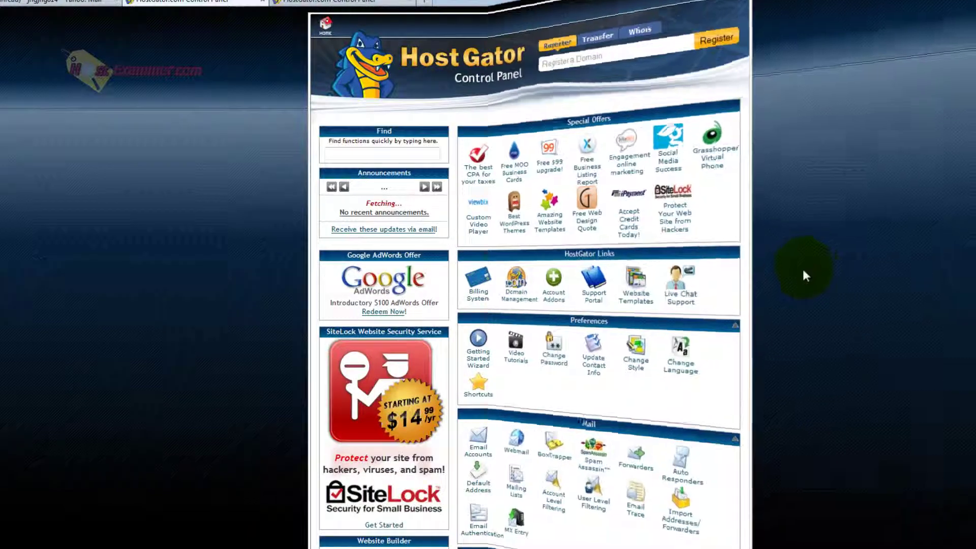